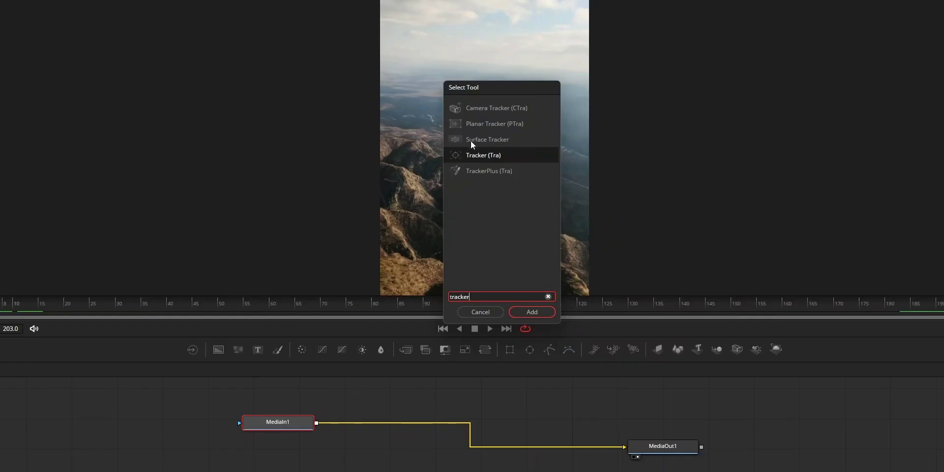
Step: Add a Tracker node after MediaIn1, place its pattern on the plane's wingtip and run the track
left_click(532, 314)
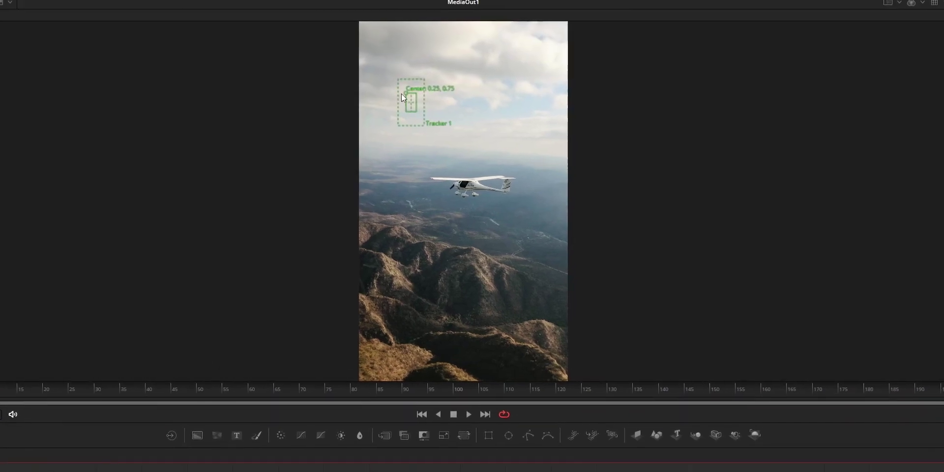
left_click_drag(407, 90, 436, 178)
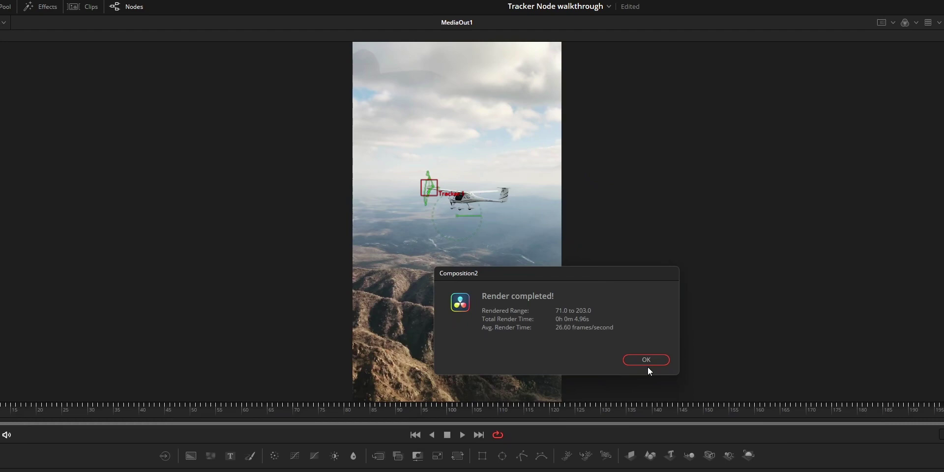
left_click(645, 360)
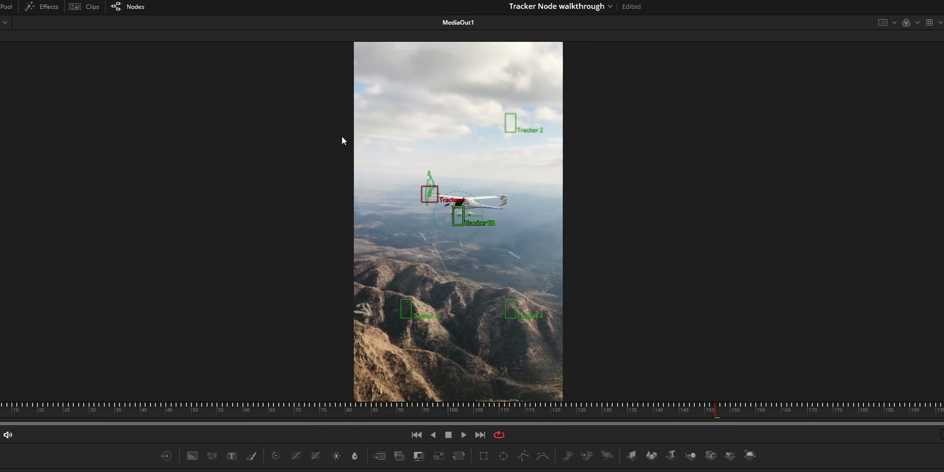
Step: Insert a Tracker node between MediaIn1 and MediaOut1 and move it slightly above the connection line
mouse_move(442, 210)
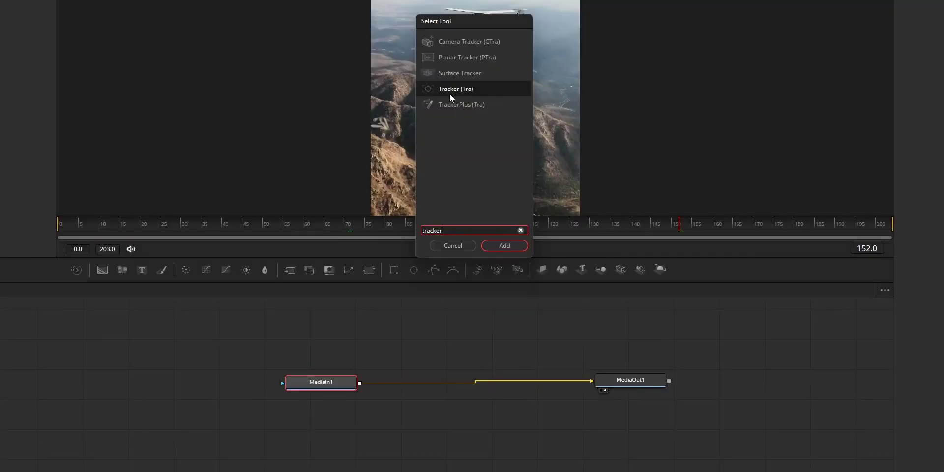
left_click(505, 245)
left_click_drag(413, 383, 427, 370)
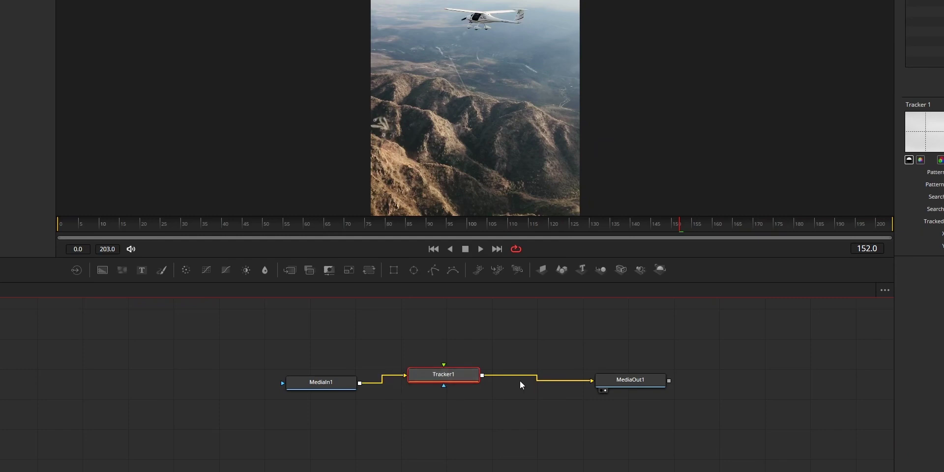
left_click_drag(450, 378, 447, 354)
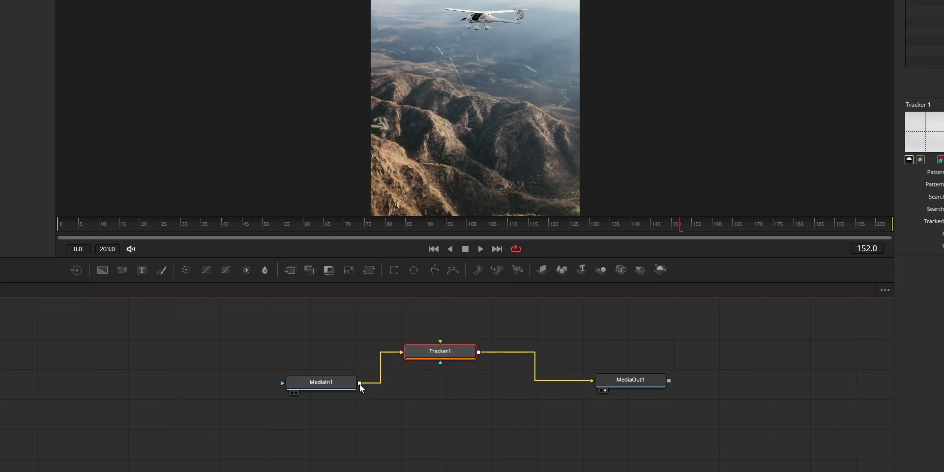
Step: Connect MediaIn1 directly to MediaOut1 and place Tracker1 above as a side branch
left_click_drag(360, 383, 590, 384)
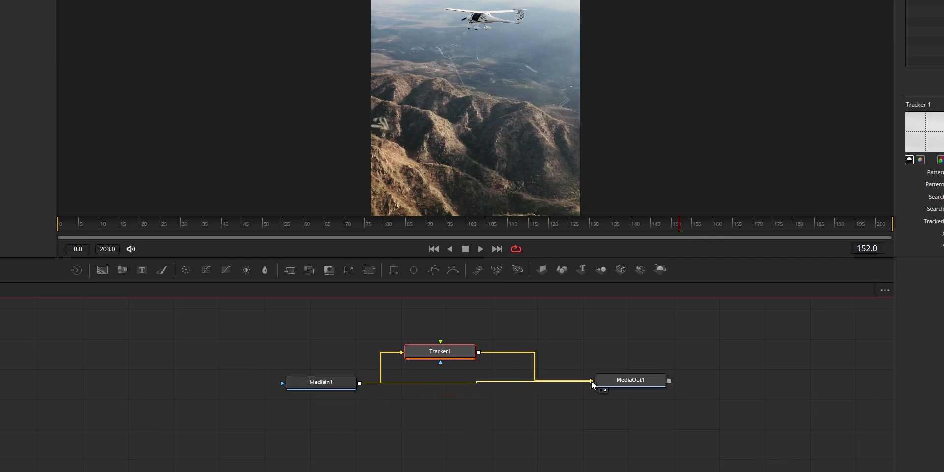
left_click_drag(456, 358, 380, 338)
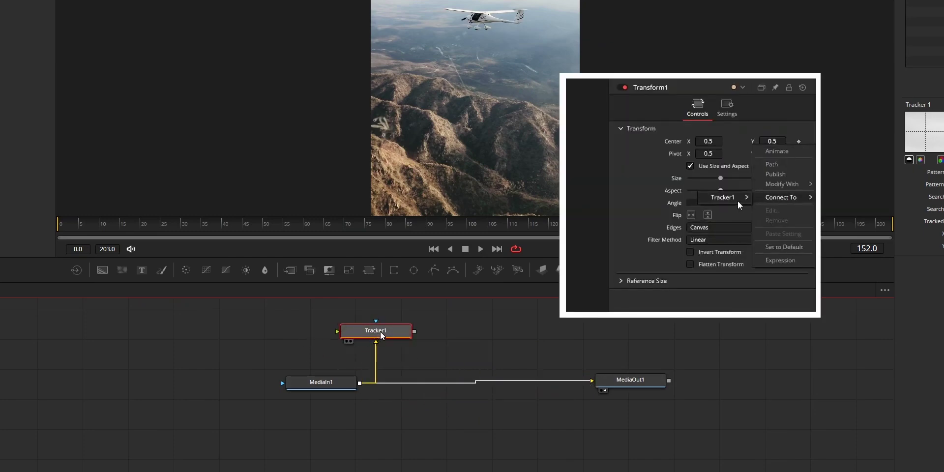
Step: Reconnect Tracker1 in line between MediaIn1 and MediaOut1
left_click(345, 386)
left_click_drag(393, 330, 592, 381)
left_click_drag(459, 354, 470, 385)
Step: Feed a Background node into Tracker1's foreground input and try the Match Move and Corner Positioning operations
left_click_drag(102, 270, 466, 370)
left_click(734, 83)
left_click(737, 59)
left_click(729, 93)
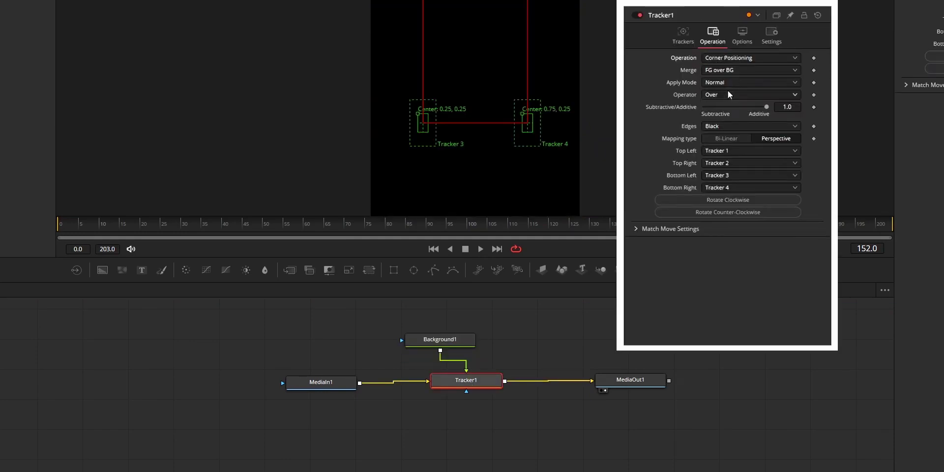
Step: Try Perspective Positioning as Tracker1's operation and set the operation back to None
left_click(745, 59)
left_click(744, 105)
left_click(754, 59)
left_click(755, 71)
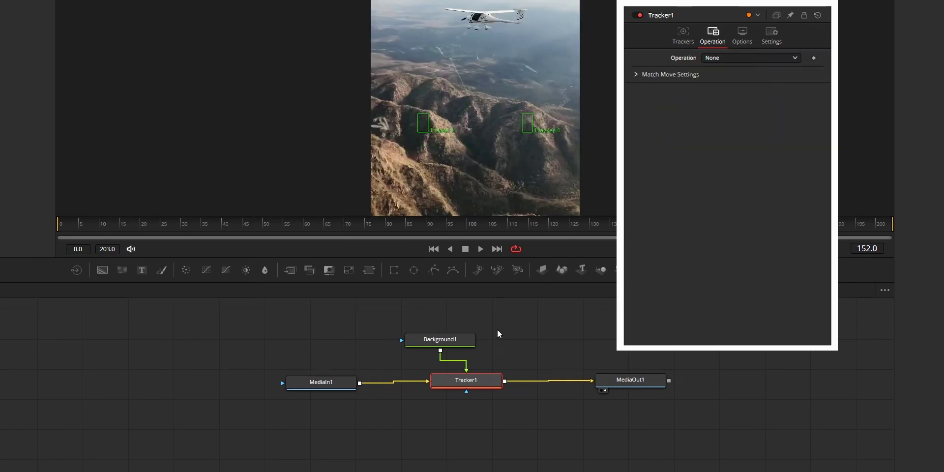
Step: Delete the Background node and realign Tracker1 between MediaIn1 and MediaOut1
left_click_drag(445, 339, 480, 342)
left_click_drag(484, 388, 508, 401)
left_click_drag(491, 342, 462, 341)
left_click_drag(490, 380, 479, 364)
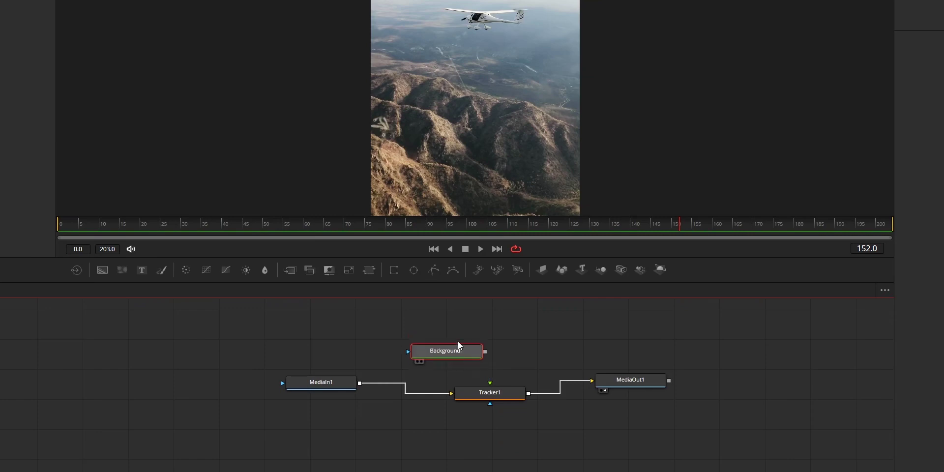
key("Delete")
left_click_drag(500, 394, 482, 386)
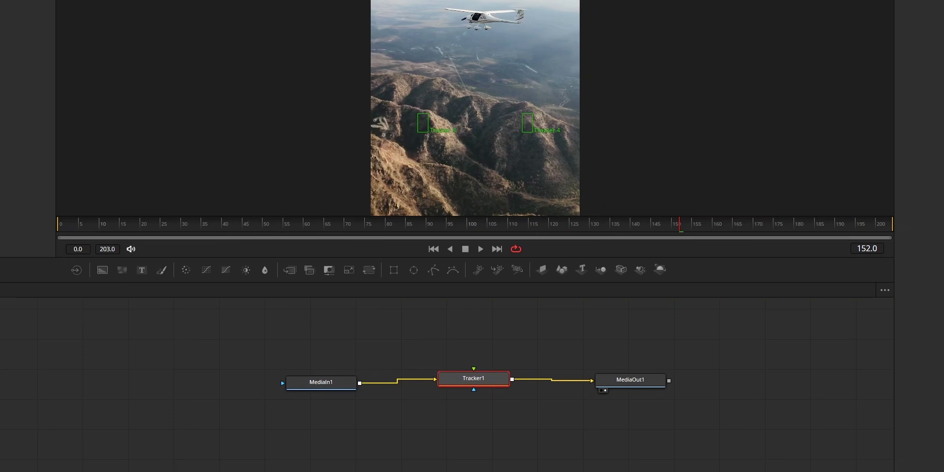
Step: Move Tracker1 closer to MediaOut1 and insert a Brightness/Contrast node between MediaIn1 and Tracker1
left_click_drag(431, 382, 543, 380)
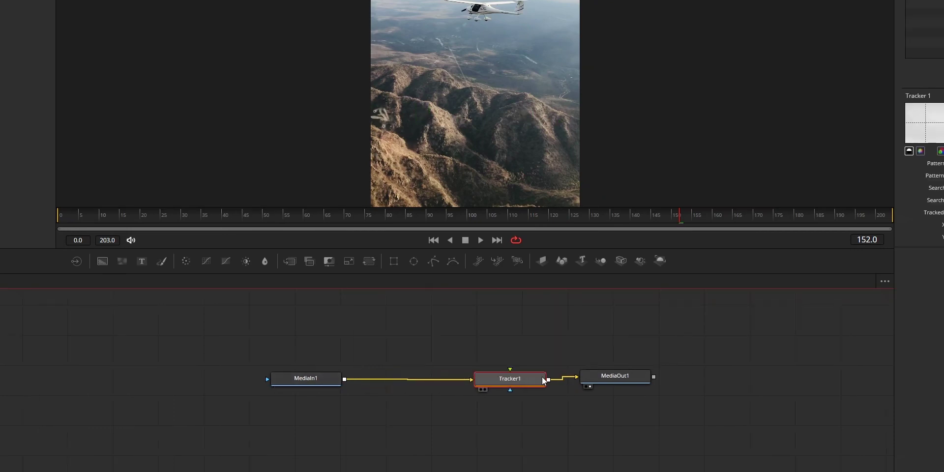
left_click_drag(344, 389, 279, 361)
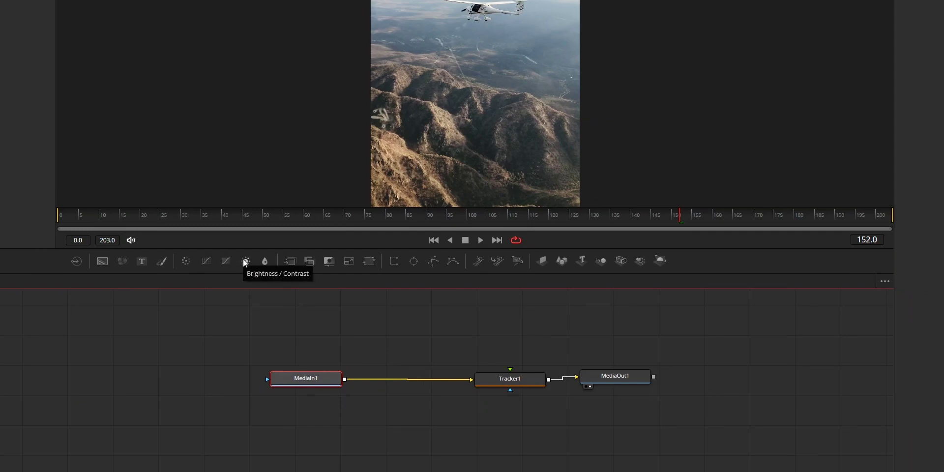
left_click_drag(250, 261, 416, 367)
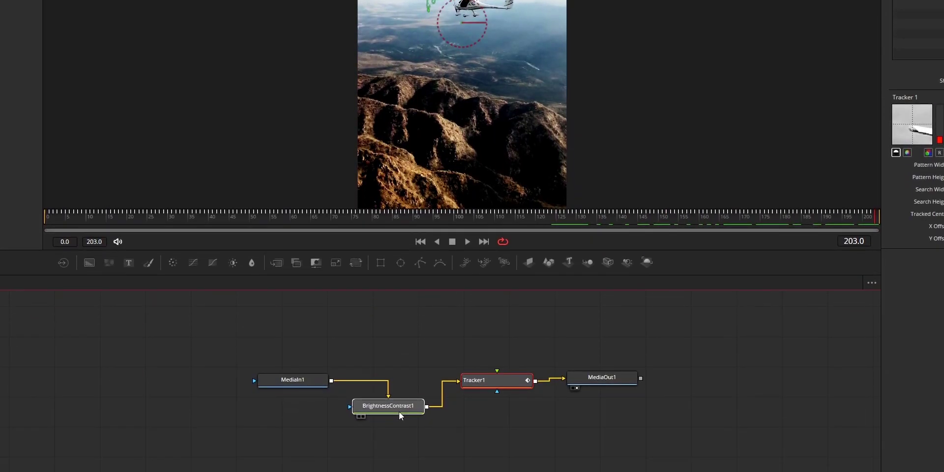
Step: Delete the Brightness/Contrast node placed ahead of the tracker
left_click(400, 415)
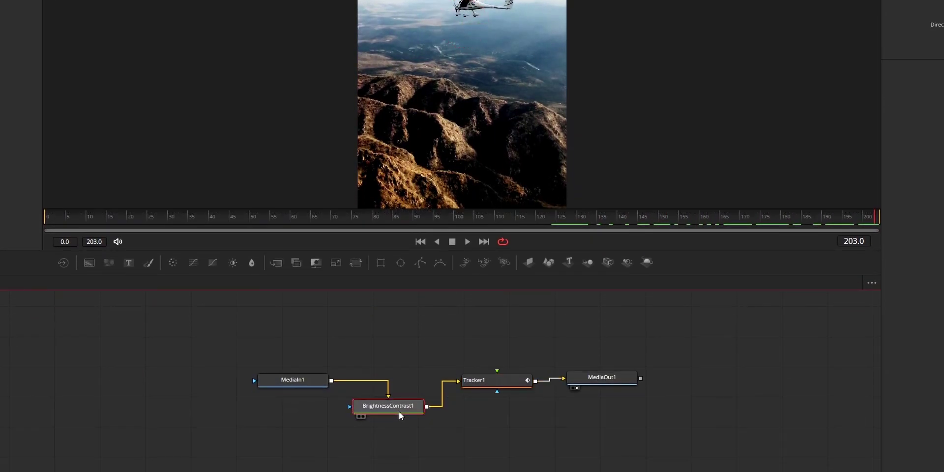
key("Delete")
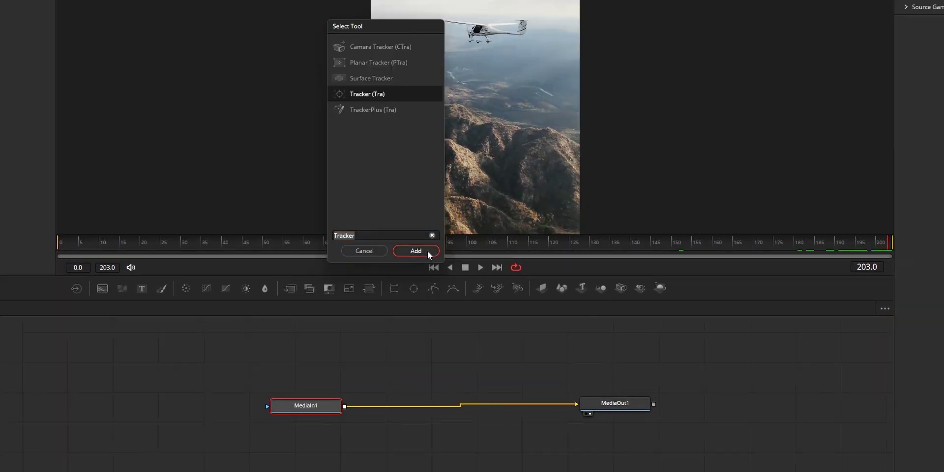
Step: Add a new Tracker node after MediaIn1 and fit its pattern box over the plane's wingtip
left_click(426, 251)
left_click_drag(389, 407, 424, 410)
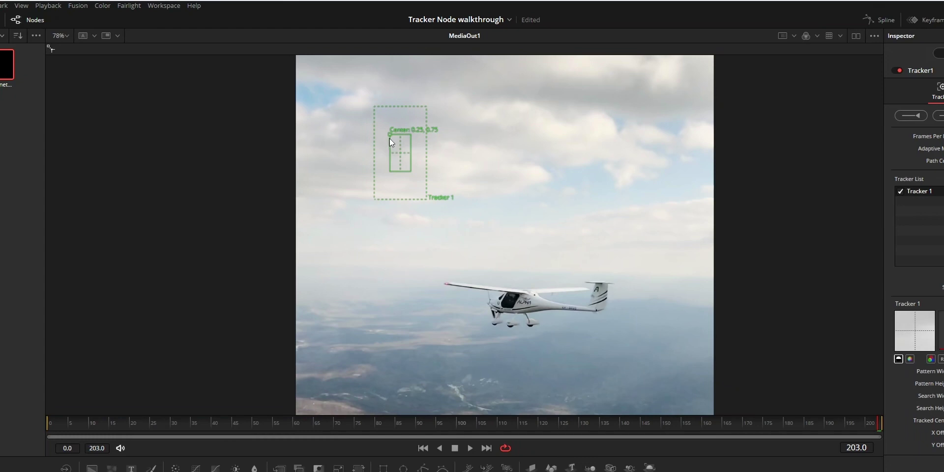
left_click_drag(390, 138, 479, 286)
left_click_drag(460, 331, 462, 305)
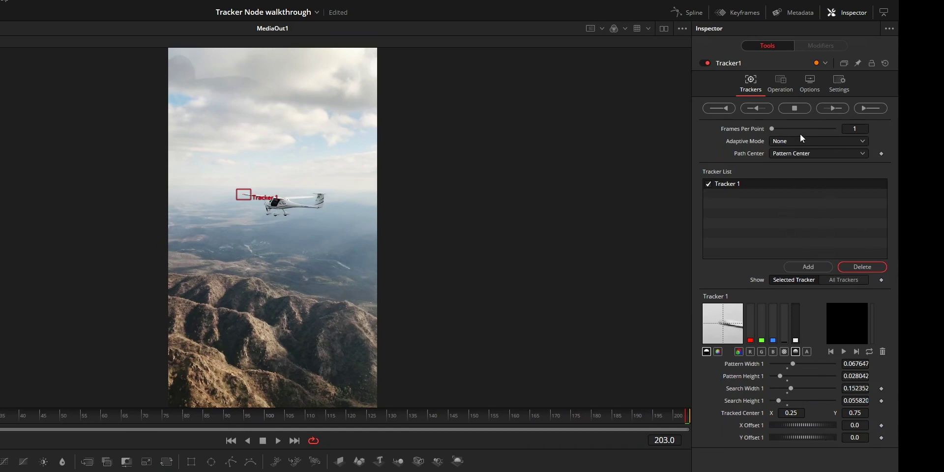
Step: Review the available operation types for Tracker1 and leave the operation at None
left_click(782, 86)
left_click(789, 106)
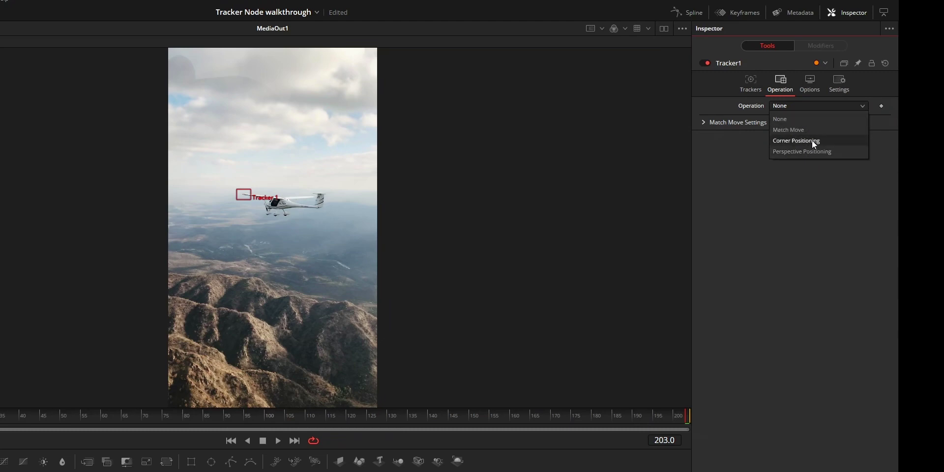
left_click(747, 106)
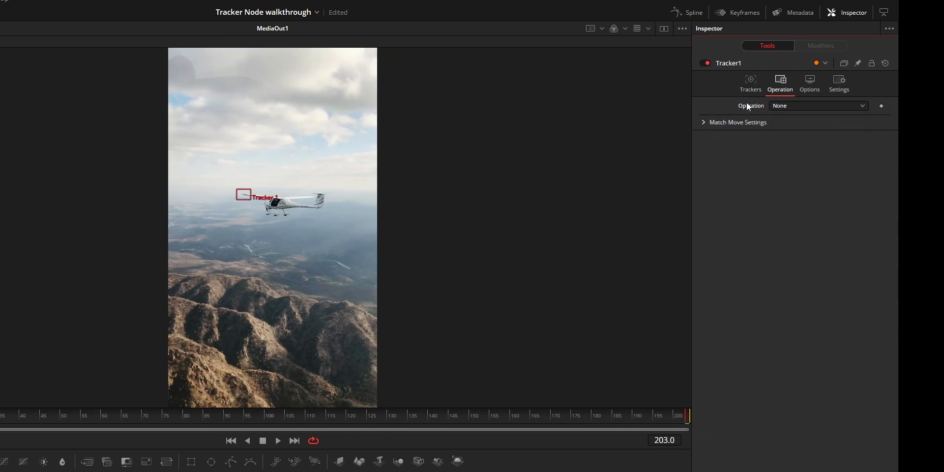
Step: Test Show Pattern Names and Enlarge Pattern on Dragging by switching each off and on and moving the pattern
left_click(815, 88)
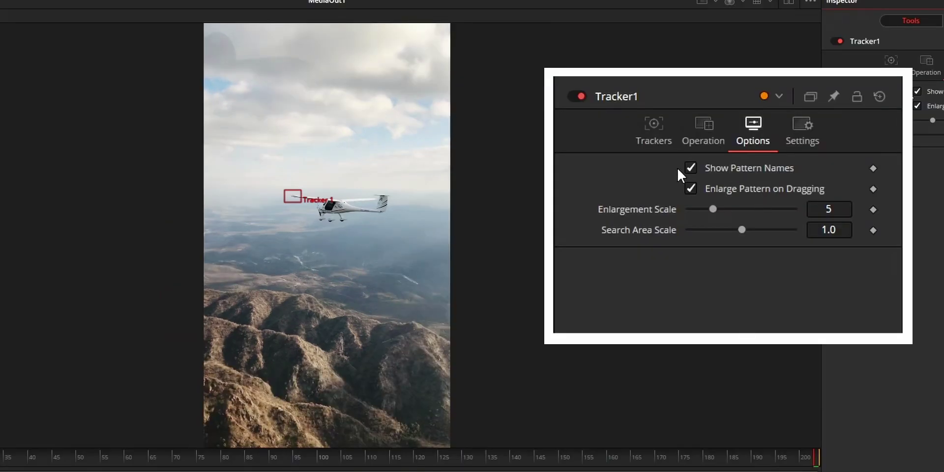
left_click(918, 91)
left_click(917, 91)
left_click_drag(282, 190, 337, 136)
left_click(917, 106)
left_click(918, 107)
Step: Set Tracker1's Enlargement Scale to 10 and Search Area Scale to 3.92, moving the pattern back near the wingtip
left_click_drag(932, 120, 943, 121)
left_click_drag(343, 145, 311, 192)
left_click_drag(742, 229, 781, 234)
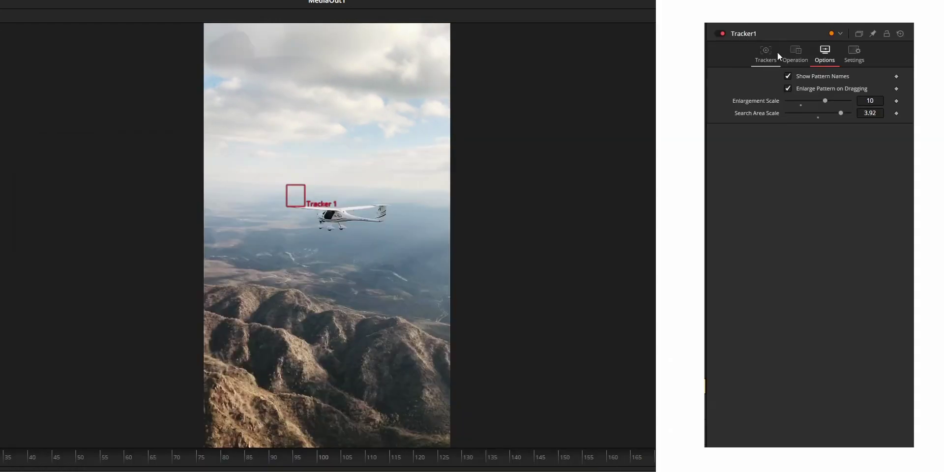
left_click(777, 53)
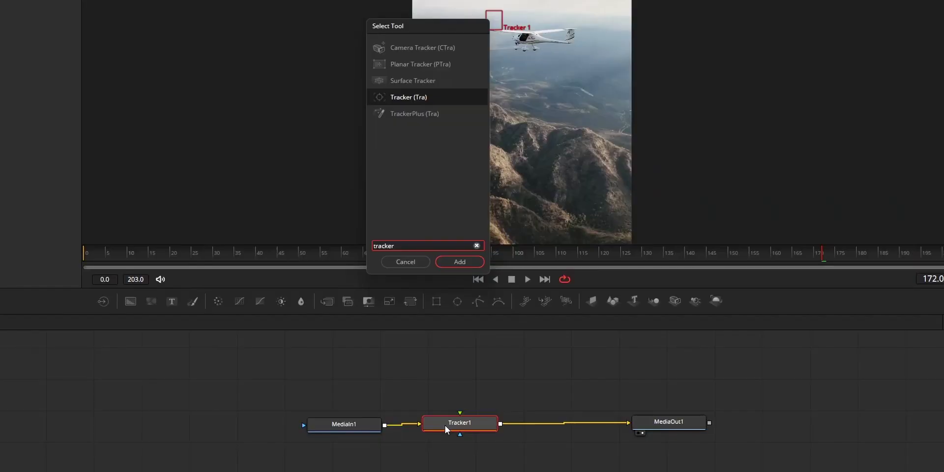
Step: Choose TrackerPlus in the tool search and add it to the composition
left_click(406, 119)
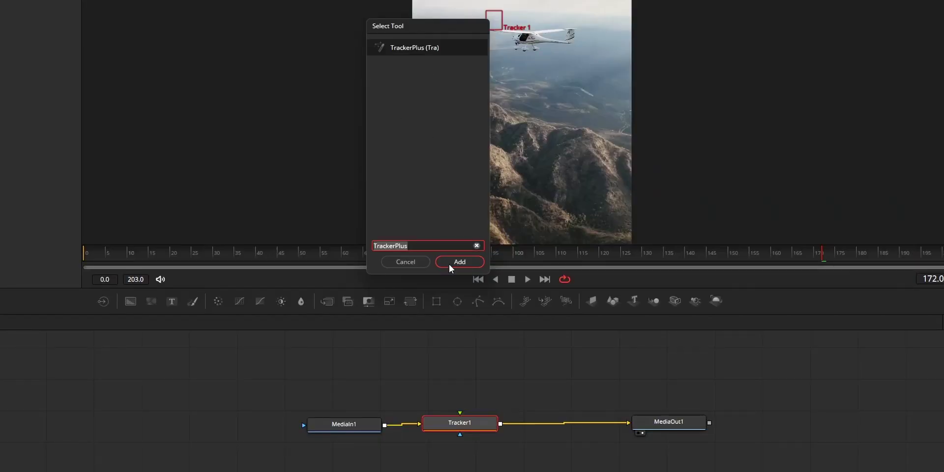
left_click(449, 262)
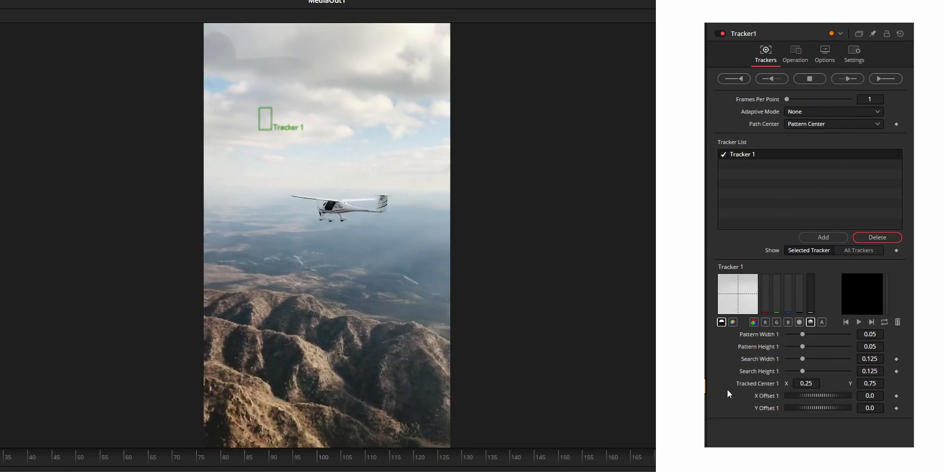
Step: Place the Tracker 1 pattern over the plane's wingtip and track it in reverse
left_click_drag(264, 112, 293, 195)
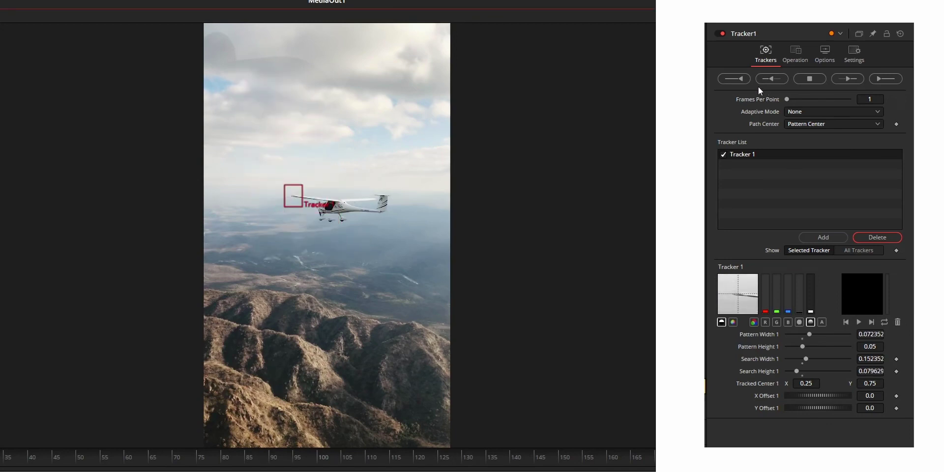
left_click(742, 79)
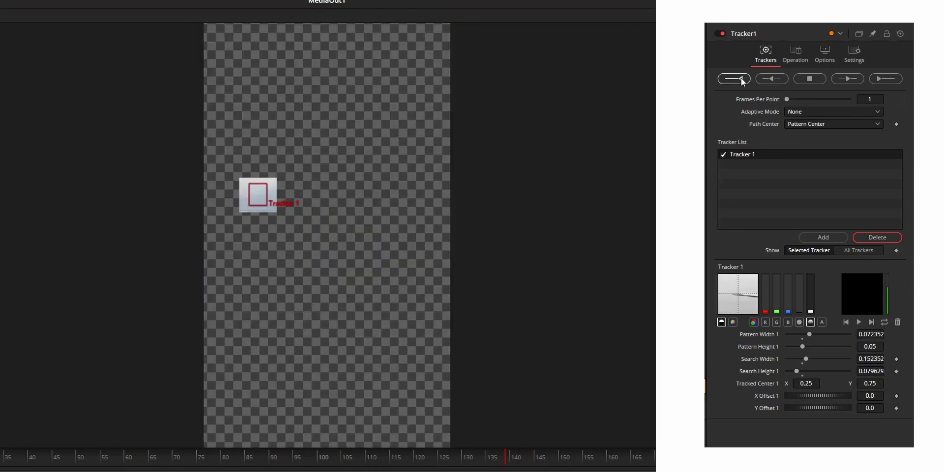
left_click(773, 79)
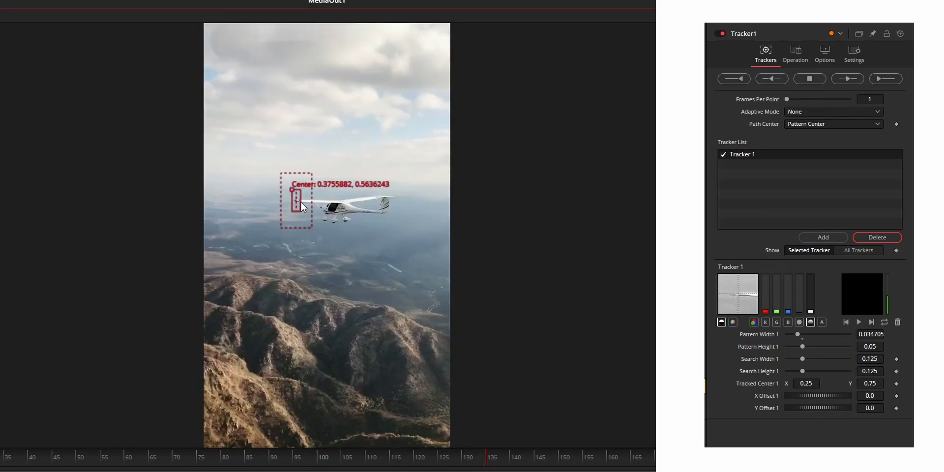
Step: Widen the pattern around the wingtip, and start and cancel a reverse track from the current frame
left_click_drag(300, 202, 303, 202)
left_click(772, 79)
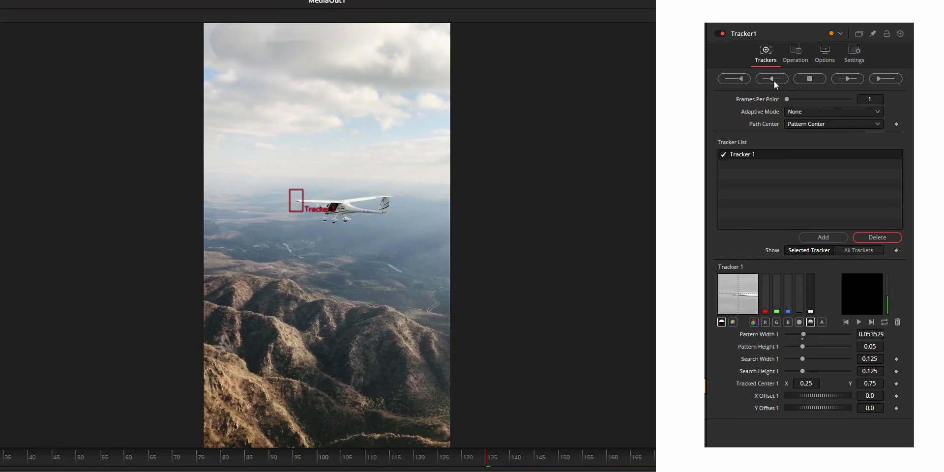
left_click(801, 81)
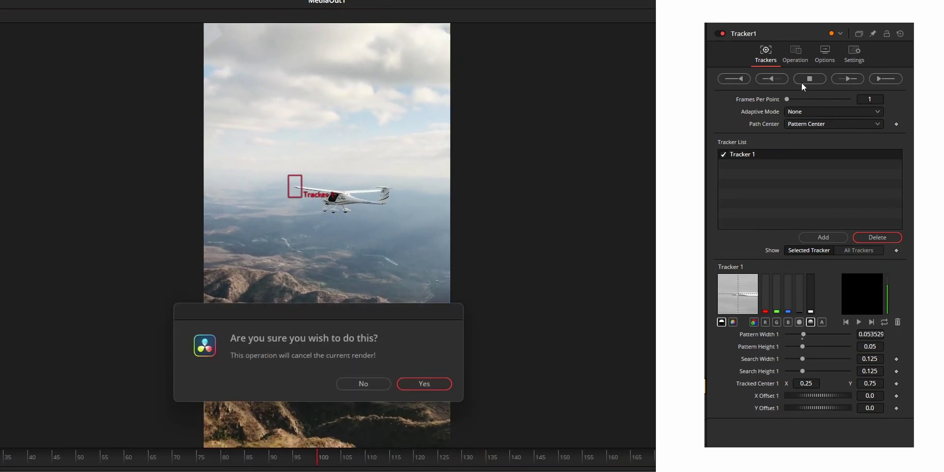
left_click(424, 383)
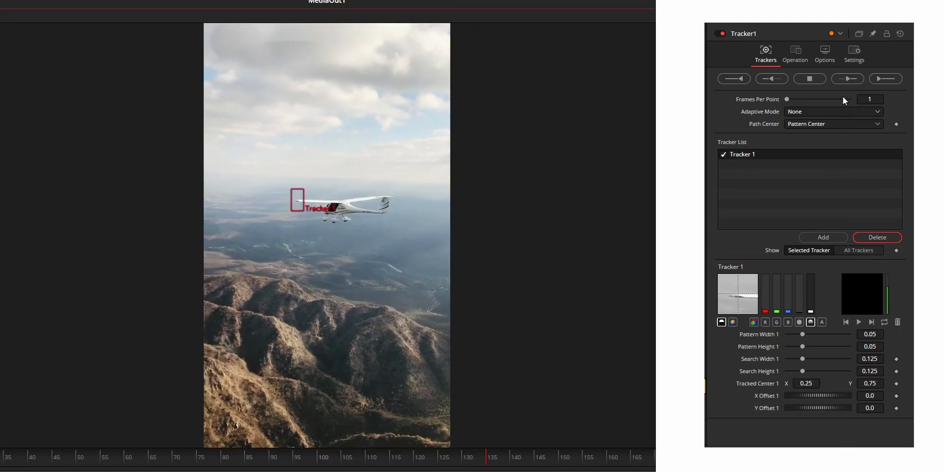
Step: Track the wingtip forward from the current frame and across the whole clip
left_click(855, 79)
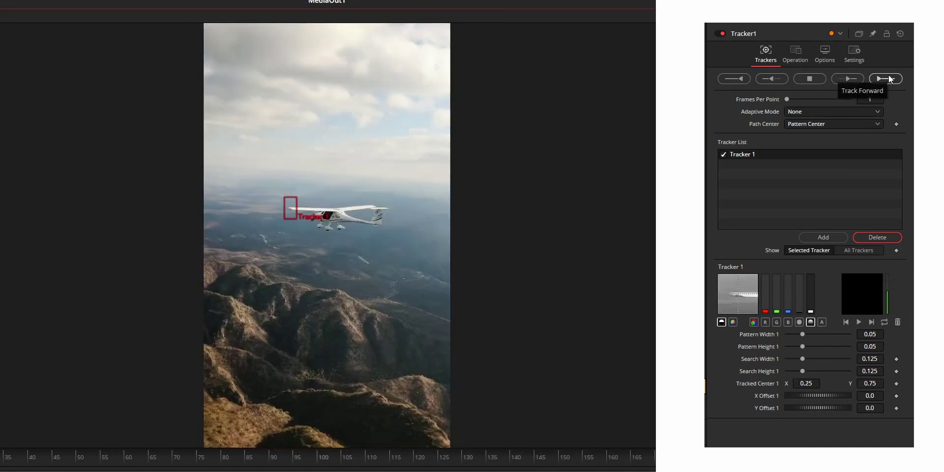
left_click(890, 79)
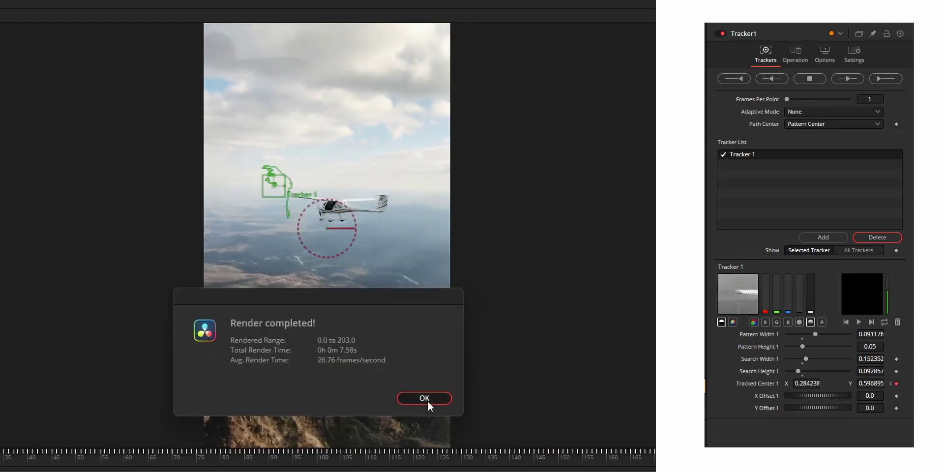
left_click(426, 402)
left_click_drag(203, 465, 443, 468)
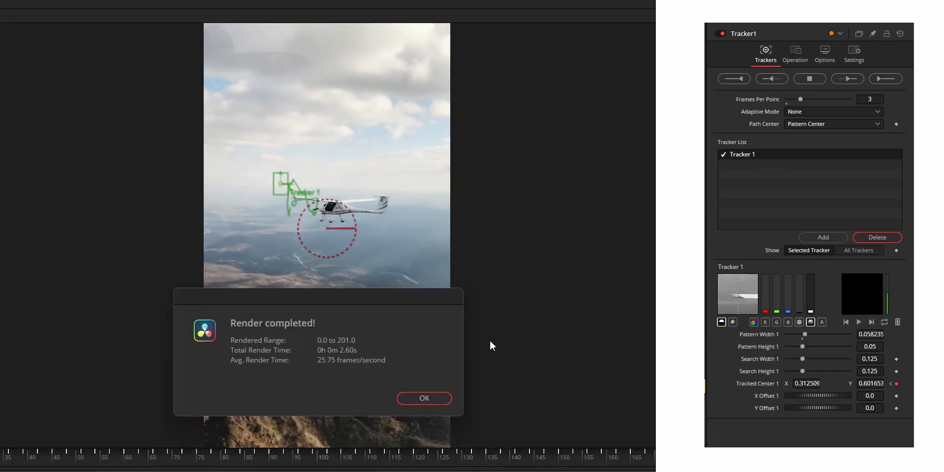
Step: Dismiss the render summary, move the playhead to about frame 95 and keep the tracker's Adaptive Mode on None
left_click(434, 397)
left_click_drag(286, 460, 299, 463)
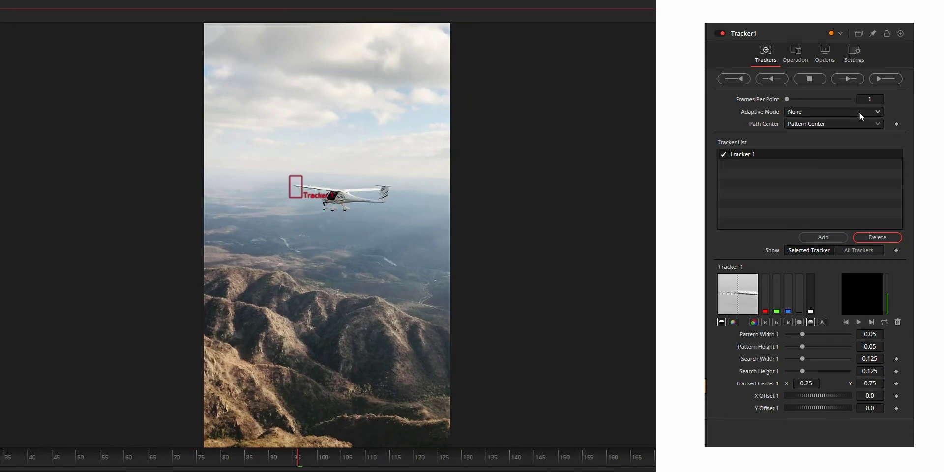
left_click(860, 112)
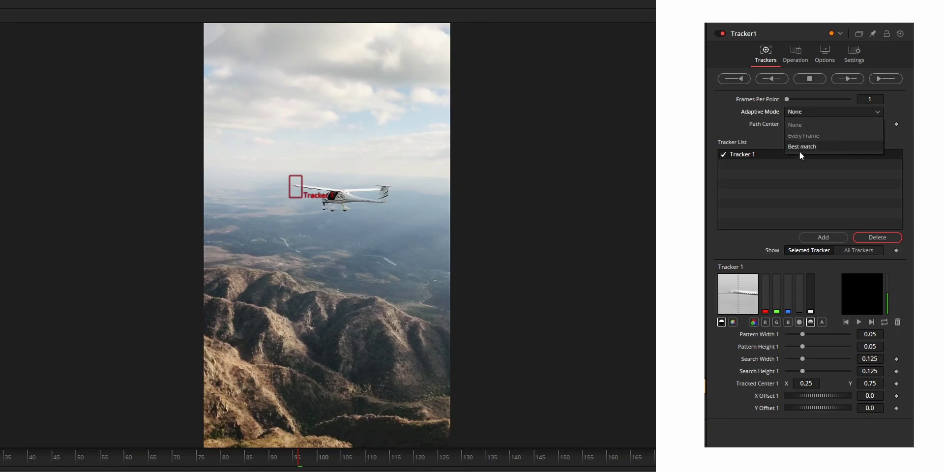
left_click(810, 125)
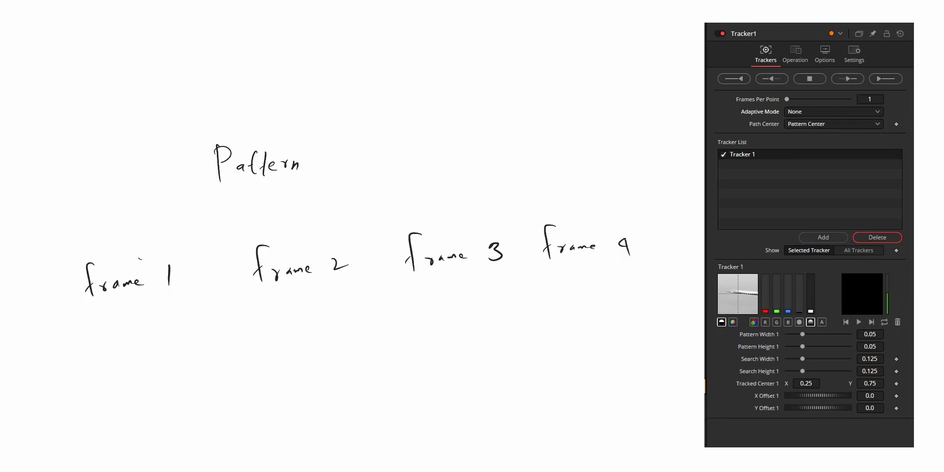
mouse_move(138, 258)
left_mouse_down()
mouse_move(174, 196)
mouse_move(194, 214)
left_mouse_up()
mouse_move(273, 187)
left_mouse_down()
mouse_move(285, 227)
mouse_move(288, 198)
left_mouse_up()
mouse_move(330, 168)
left_mouse_down()
mouse_move(347, 170)
mouse_move(412, 218)
mouse_move(339, 187)
left_mouse_up()
Step: Set the tracker's Adaptive Mode to Every Frame
left_click(801, 111)
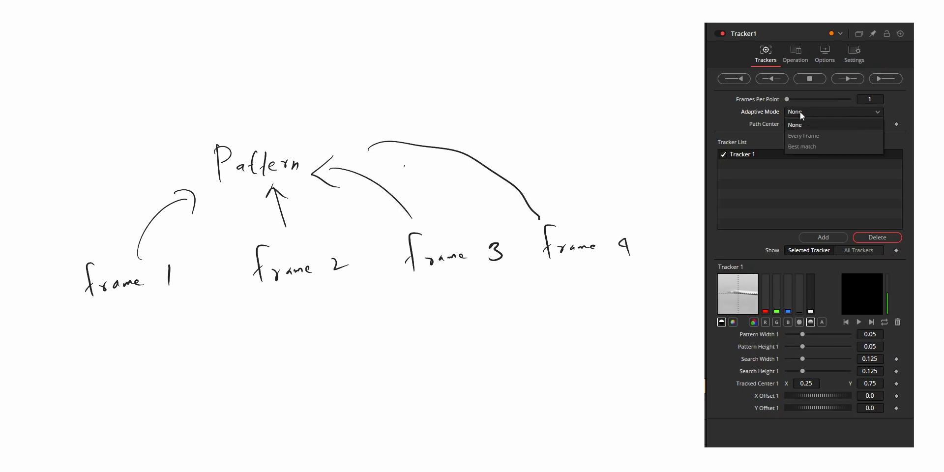
left_click(795, 138)
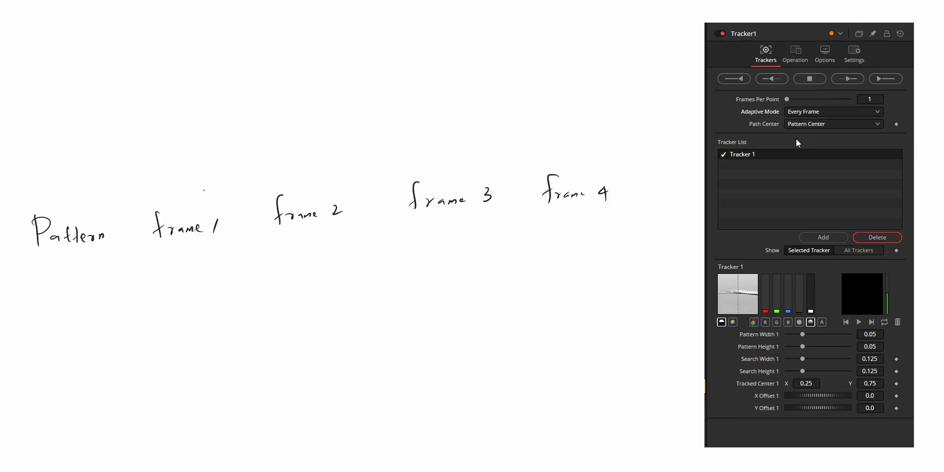
mouse_move(176, 202)
left_mouse_down()
mouse_move(133, 183)
mouse_move(76, 212)
mouse_move(87, 222)
left_mouse_up()
mouse_move(300, 198)
left_mouse_down()
mouse_move(278, 173)
mouse_move(213, 183)
mouse_move(201, 194)
mouse_move(200, 183)
mouse_move(195, 208)
left_mouse_up()
left_click_drag(195, 207, 211, 198)
mouse_move(437, 185)
left_mouse_down()
mouse_move(371, 162)
mouse_move(319, 199)
left_mouse_up()
mouse_move(577, 177)
left_mouse_down()
mouse_move(546, 147)
mouse_move(488, 170)
left_mouse_up()
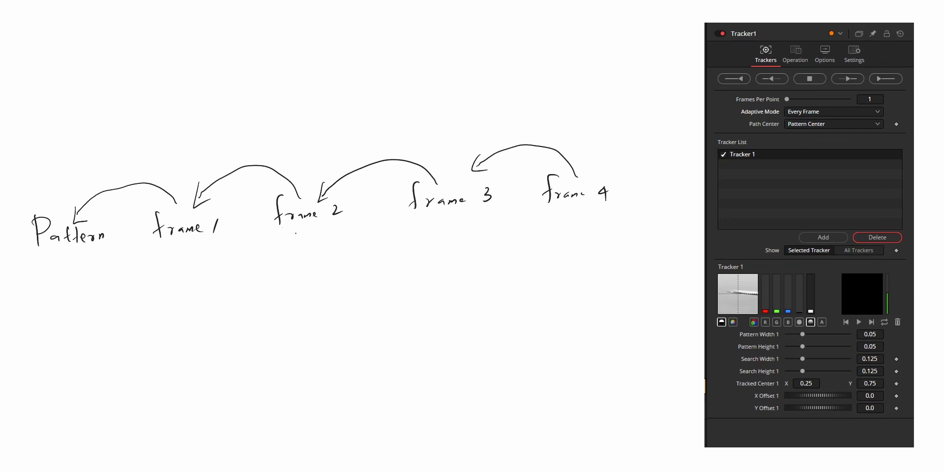
Step: Set the tracker's Adaptive Mode to Best match
left_click(831, 112)
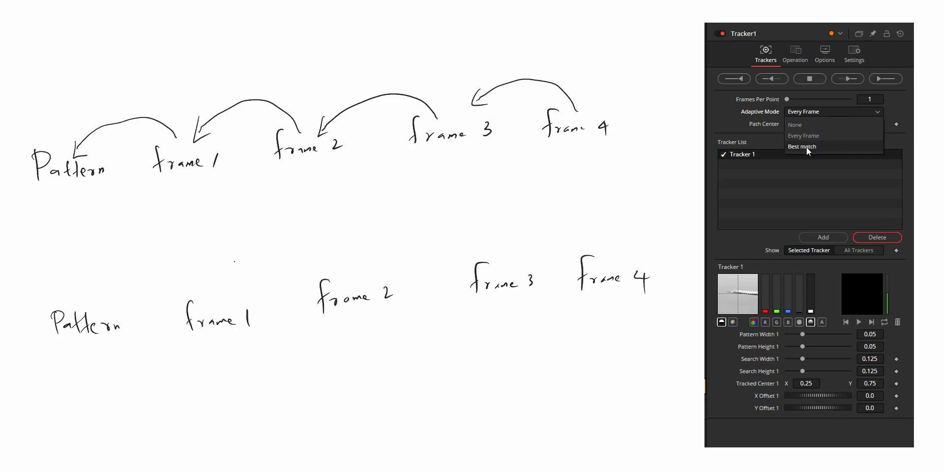
left_click(807, 146)
mouse_move(203, 295)
left_mouse_down()
mouse_move(191, 276)
mouse_move(125, 309)
left_mouse_up()
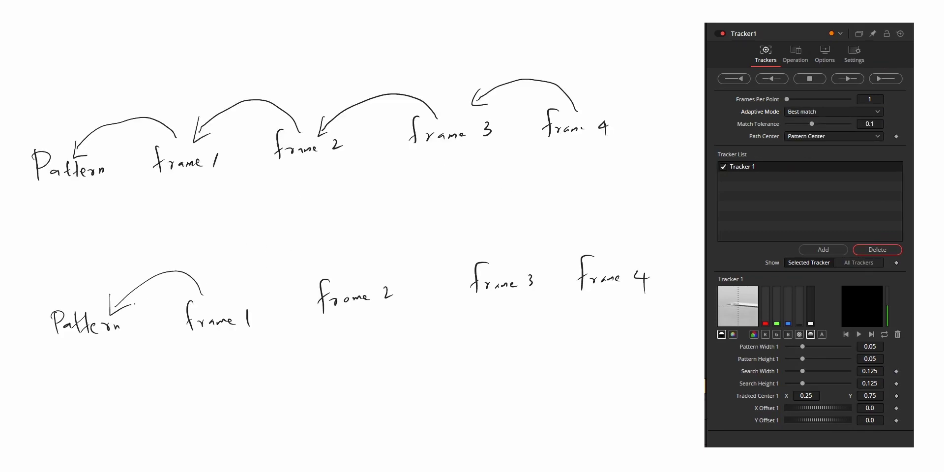
mouse_move(351, 279)
left_mouse_down()
mouse_move(231, 293)
mouse_move(231, 304)
mouse_move(220, 266)
mouse_move(240, 232)
mouse_move(249, 247)
left_mouse_up()
left_click_drag(274, 216, 275, 233)
mouse_move(271, 215)
left_mouse_down()
mouse_move(277, 233)
mouse_move(297, 230)
left_mouse_up()
mouse_move(300, 213)
left_mouse_down()
mouse_move(303, 232)
mouse_move(312, 227)
left_mouse_up()
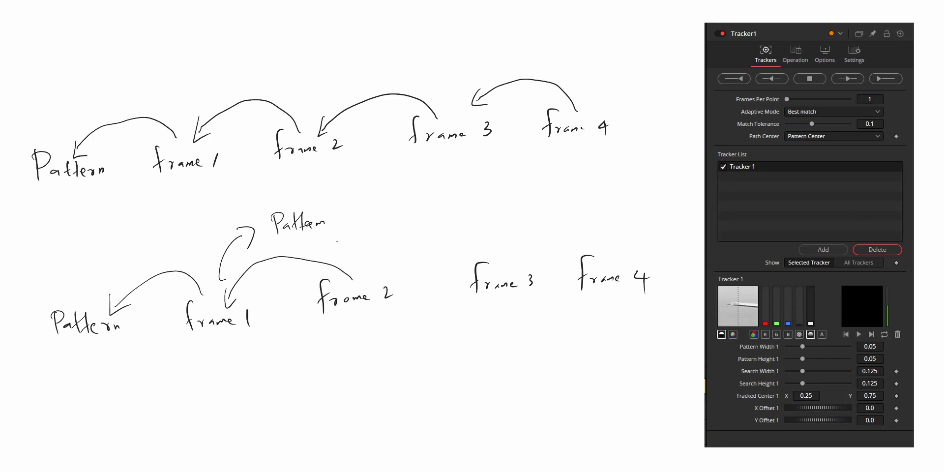
mouse_move(506, 257)
left_mouse_down()
mouse_move(468, 232)
mouse_move(392, 265)
mouse_move(330, 232)
left_mouse_up()
left_click_drag(645, 256, 355, 212)
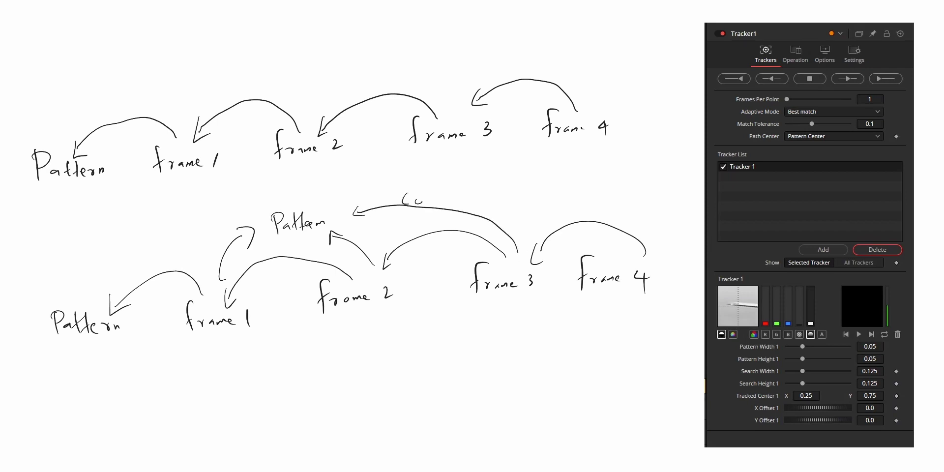
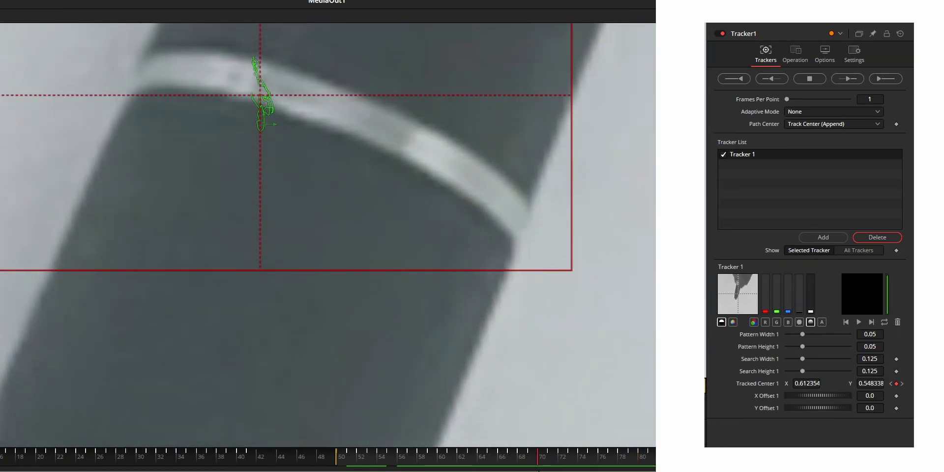
Step: Scrub through the pen clip to examine the path of Tracker 1 along the pen
scroll(417, 320, "down", 5)
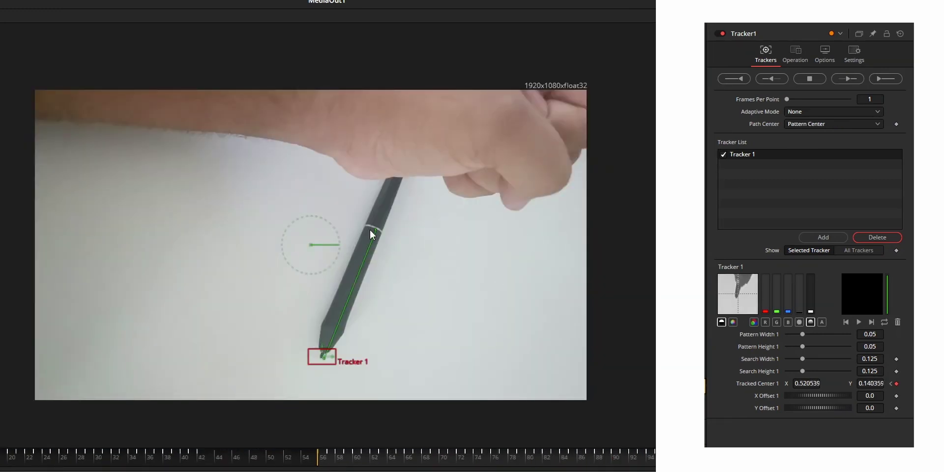
left_click_drag(163, 468, 315, 465)
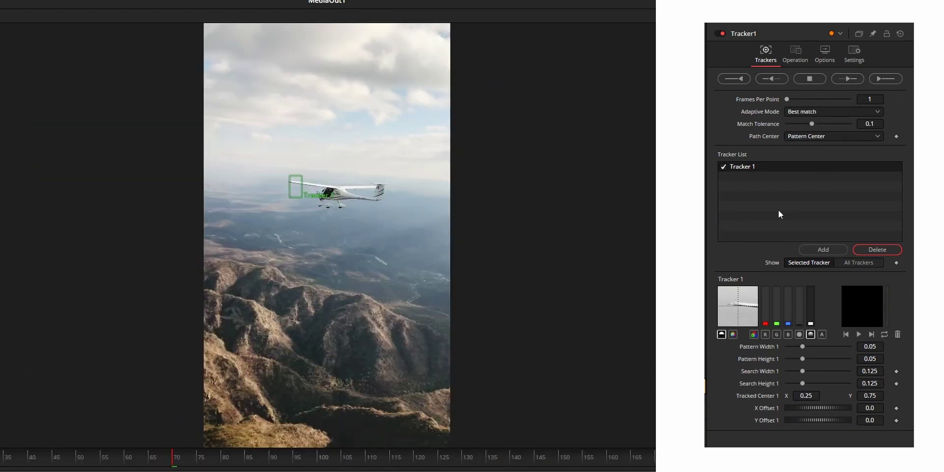
Step: Add five more trackers to the tracker list
left_click(826, 251)
left_click(828, 250)
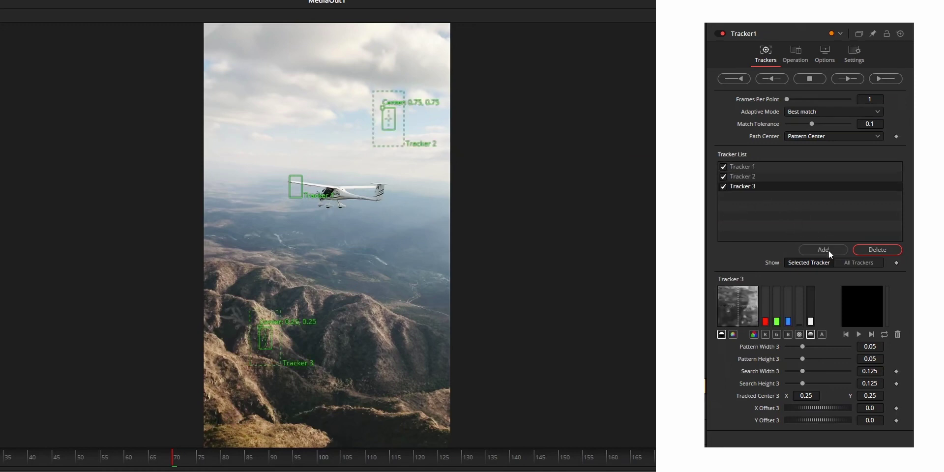
left_click(828, 250)
left_click(828, 250)
left_click(828, 249)
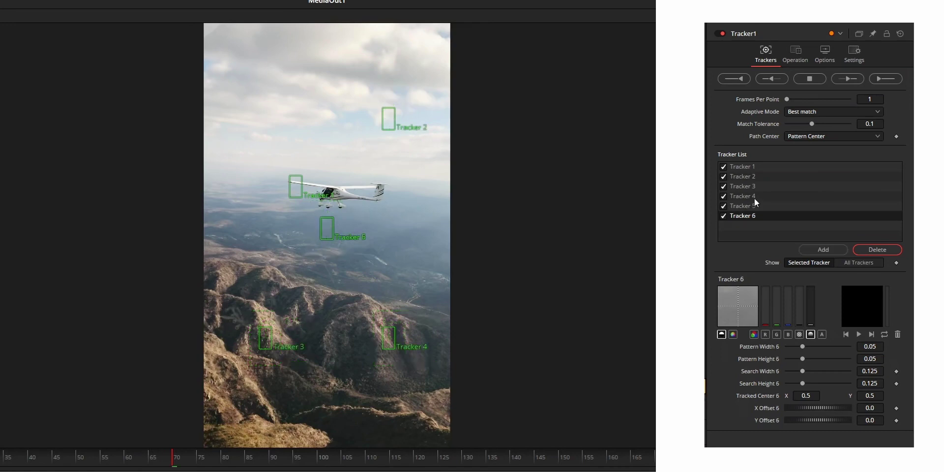
Step: Delete Tracker 4, Tracker 3 and Tracker 6 from the tracker list
left_click(754, 196)
left_click(865, 248)
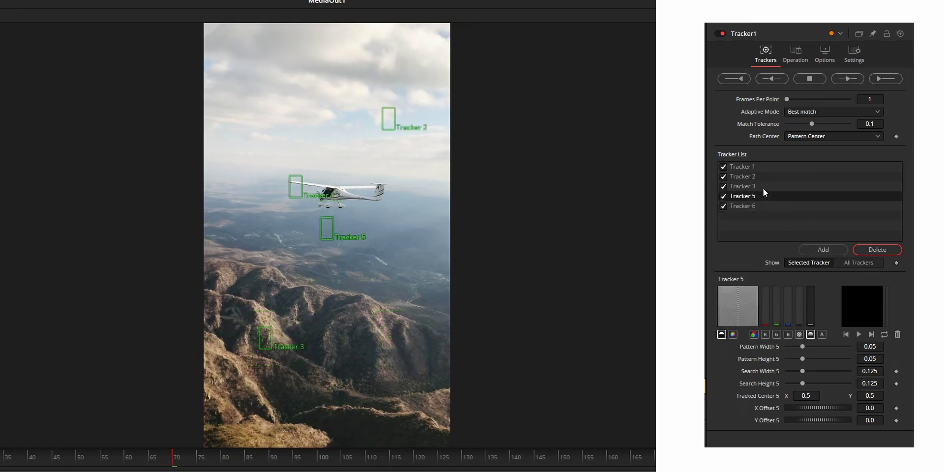
left_click(758, 186)
left_click(869, 251)
left_click(757, 196)
left_click(893, 253)
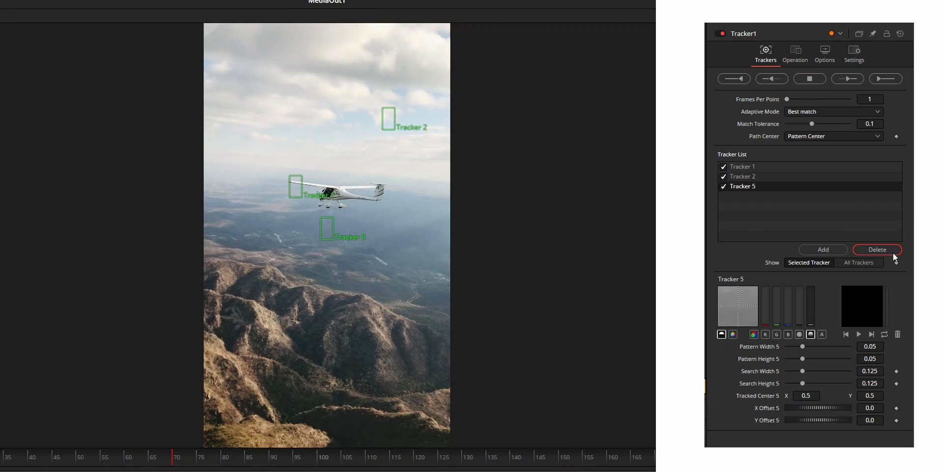
Step: Suspend Tracker 1 and Tracker 5, leave only Tracker 2 enabled, and track it forward through the clip
left_click(724, 186)
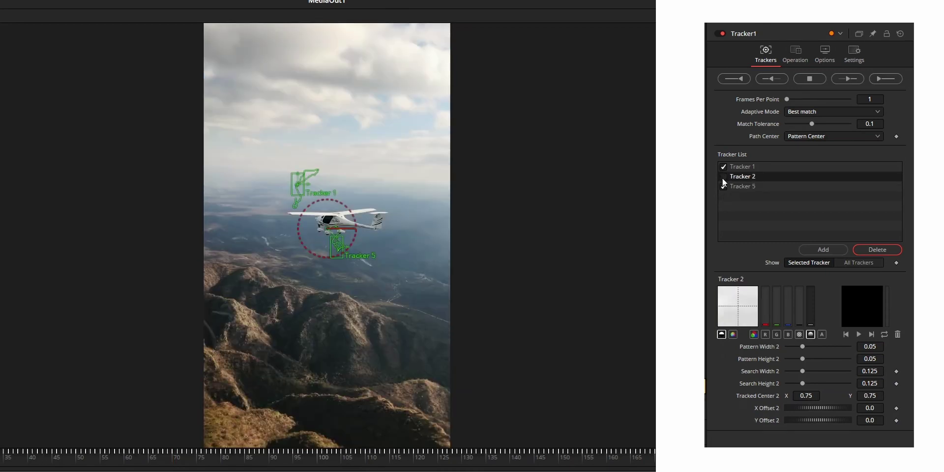
left_click(723, 187)
left_click(724, 166)
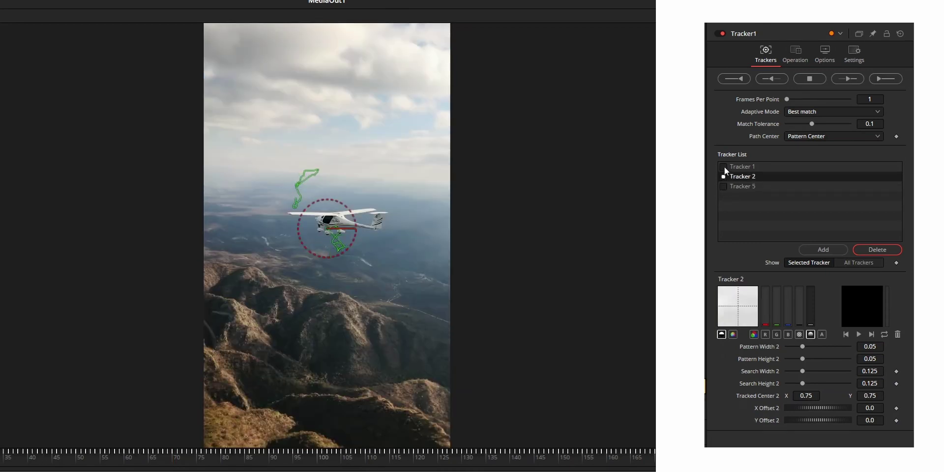
left_click(723, 176)
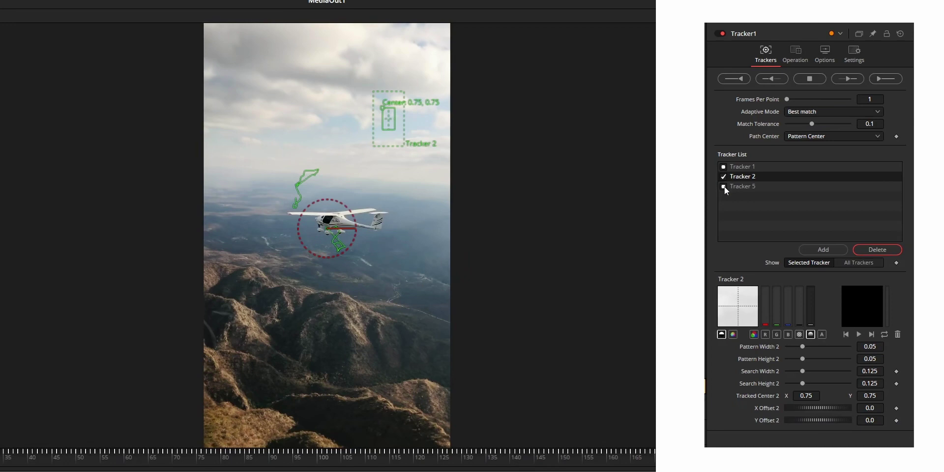
left_click(881, 79)
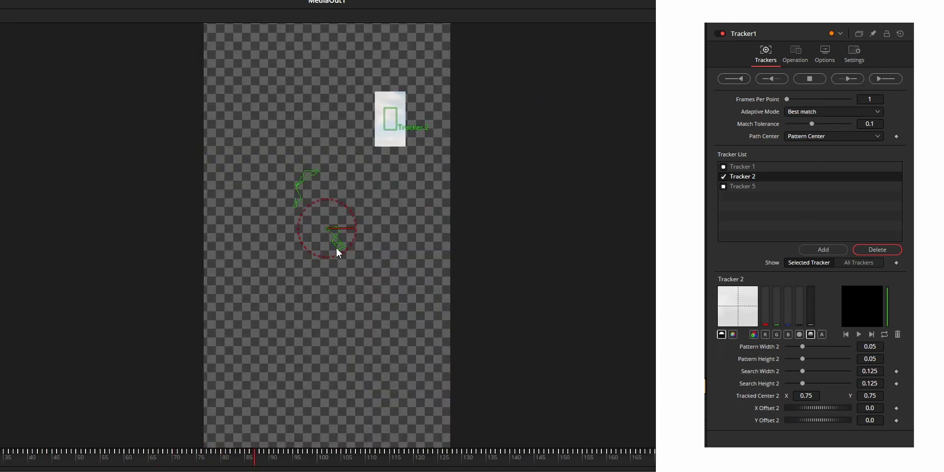
Step: Show the control groups of all trackers, and return to showing only the selected tracker
left_click(854, 263)
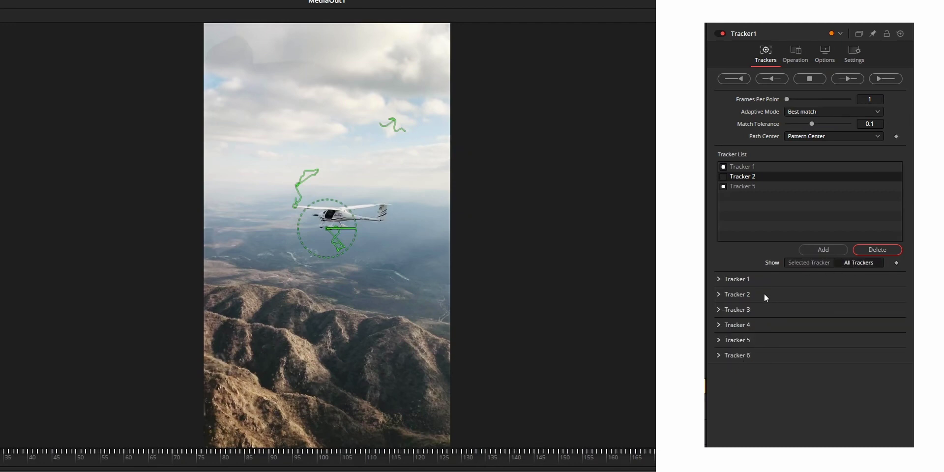
left_click(818, 263)
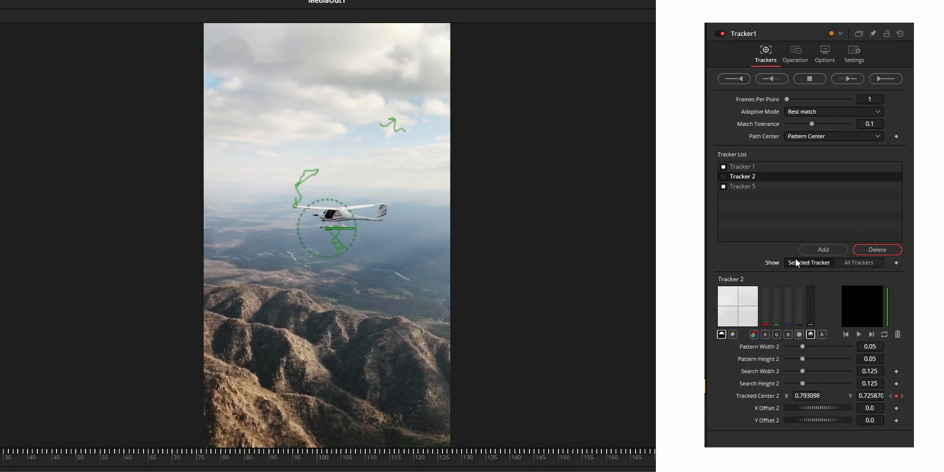
Step: Select Tracker 1 and try its pattern channels one by one: red, full color, green, blue, alpha and luminance
left_click(743, 167)
left_click(722, 335)
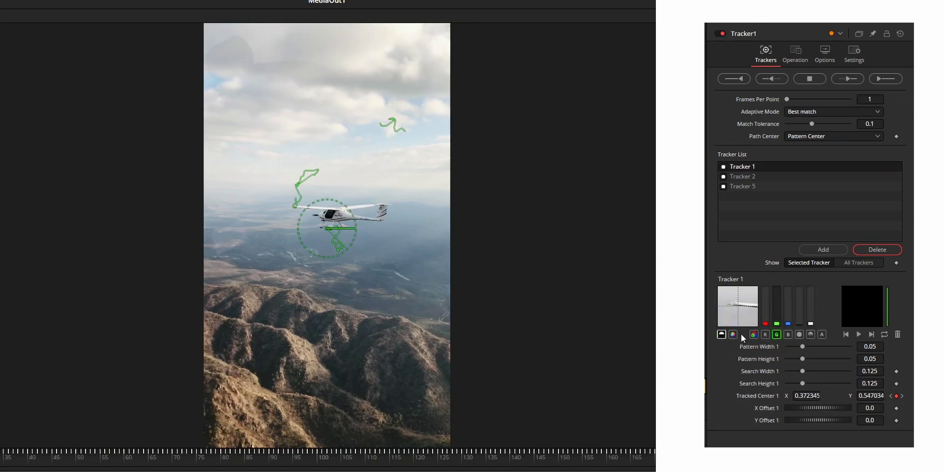
left_click(766, 335)
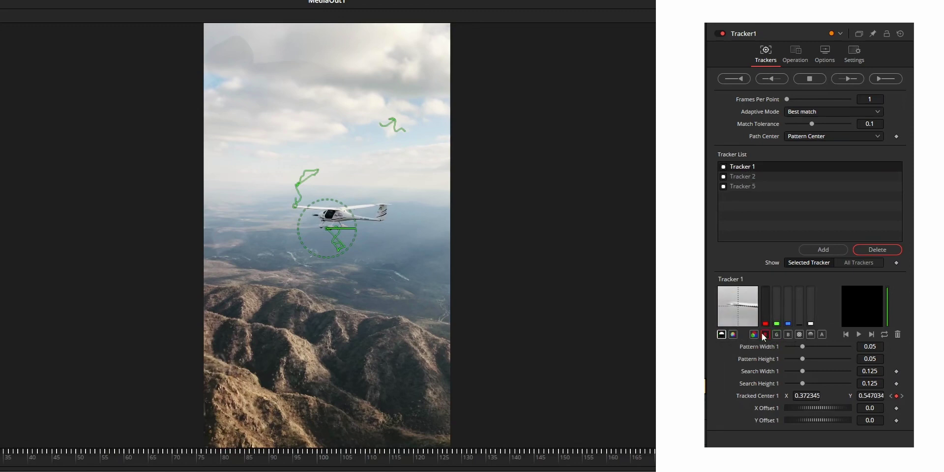
left_click(757, 335)
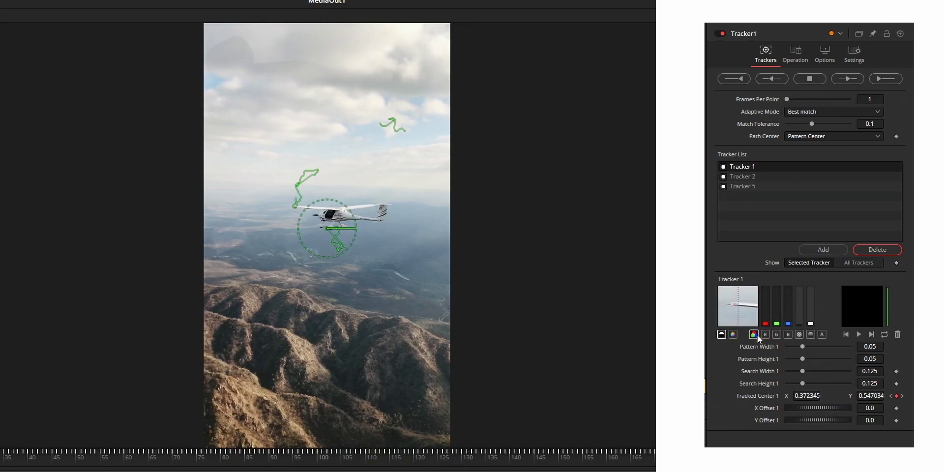
left_click(766, 336)
left_click(777, 335)
left_click(788, 335)
left_click(799, 335)
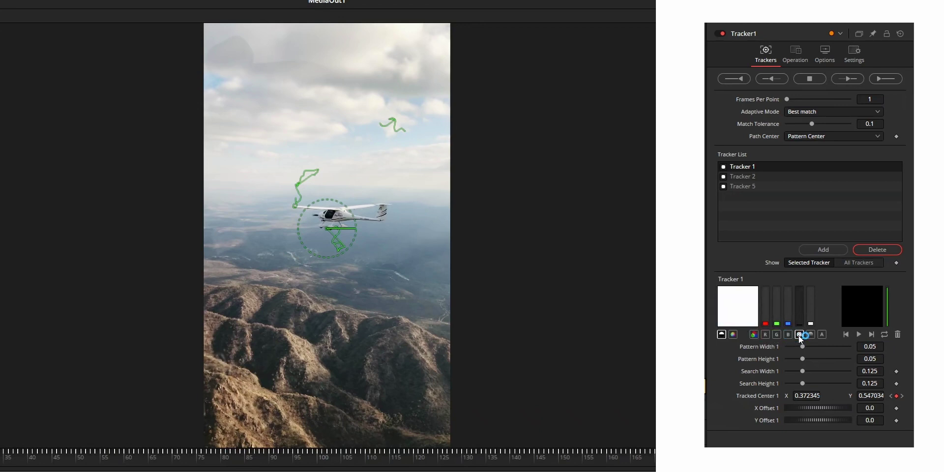
left_click(811, 334)
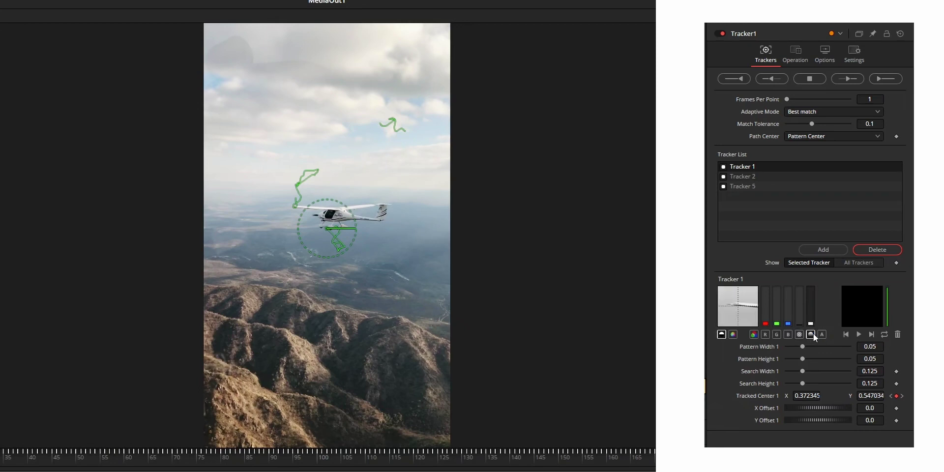
Step: Set Tracker 1's pattern channel to red after comparing it with full color
left_click(766, 335)
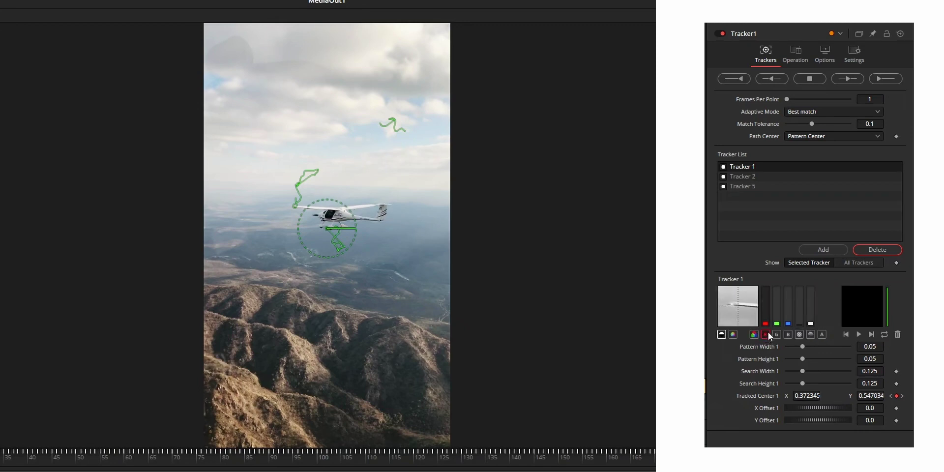
left_click(757, 335)
left_click(766, 334)
Step: Play back and stop the tracked pattern flipbook of Tracker 1
left_click(860, 334)
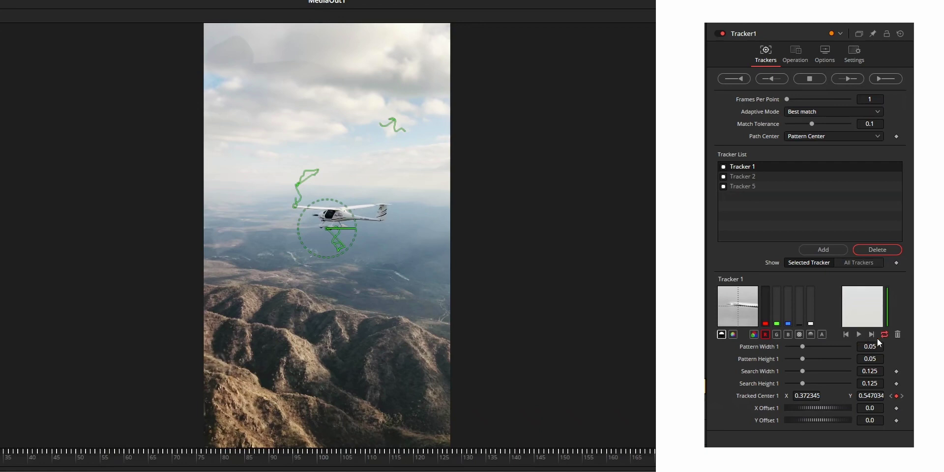
left_click(858, 333)
Step: Set Tracker 1's pattern size to 0.373 by 0.157 and search size to 0.3546 by 0.276, and go to the next Tracked Center keyframe
left_click_drag(803, 347, 821, 384)
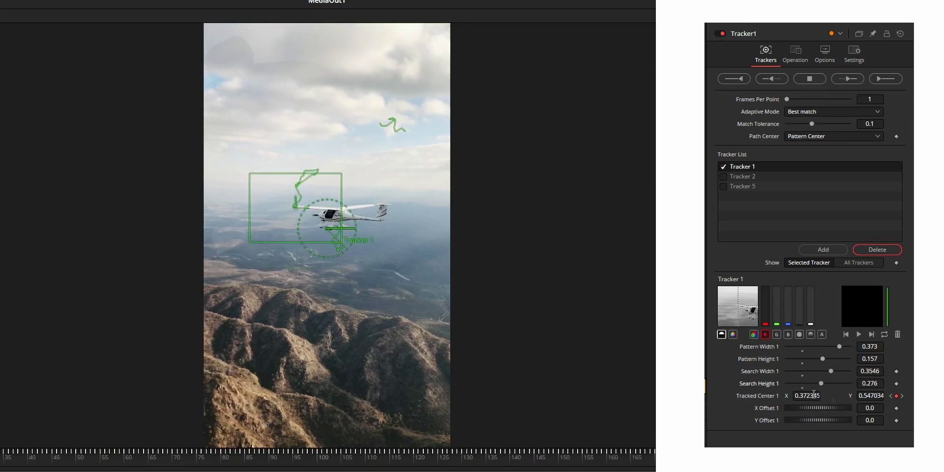
left_click(903, 396)
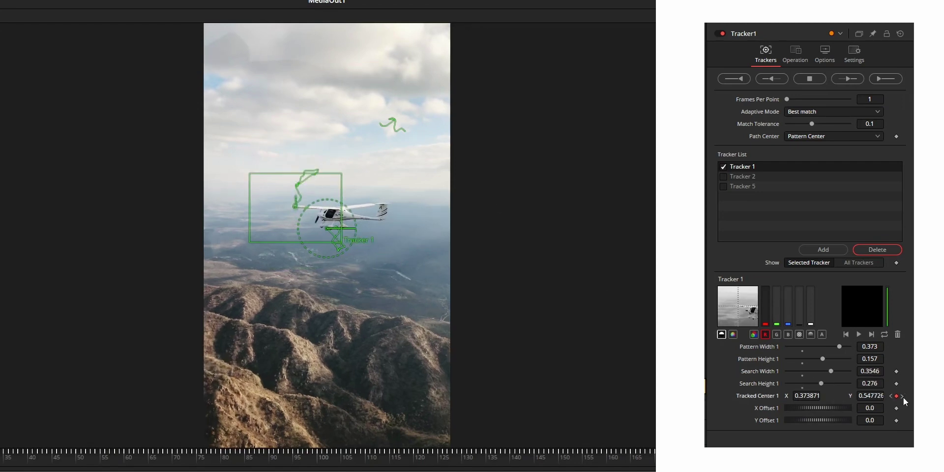
Step: Set Tracker 1's X Offset to -0.1879 and Y Offset to -0.2154
left_click_drag(817, 408, 804, 407)
left_click(877, 421)
type("-0.2154")
key("Return")
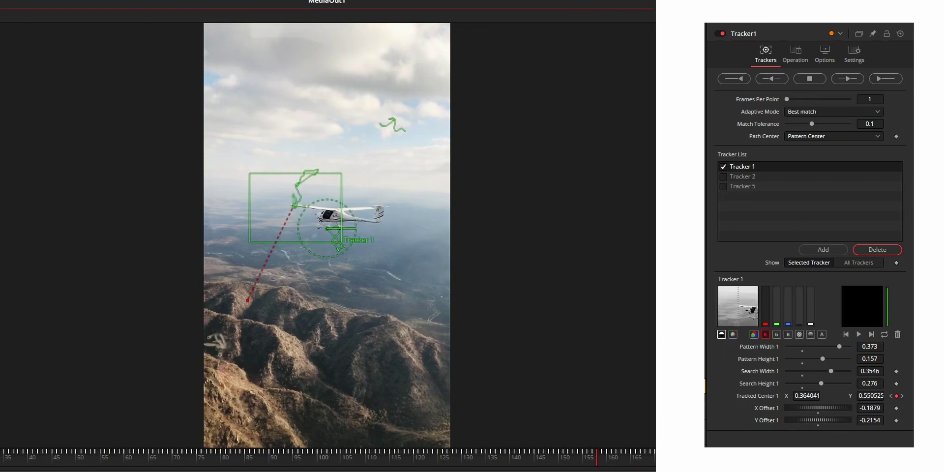
Step: Reposition Tracker 1's offset point straight below the wingtip, at about X 0.003 and Y -0.27
left_click_drag(246, 301, 296, 325)
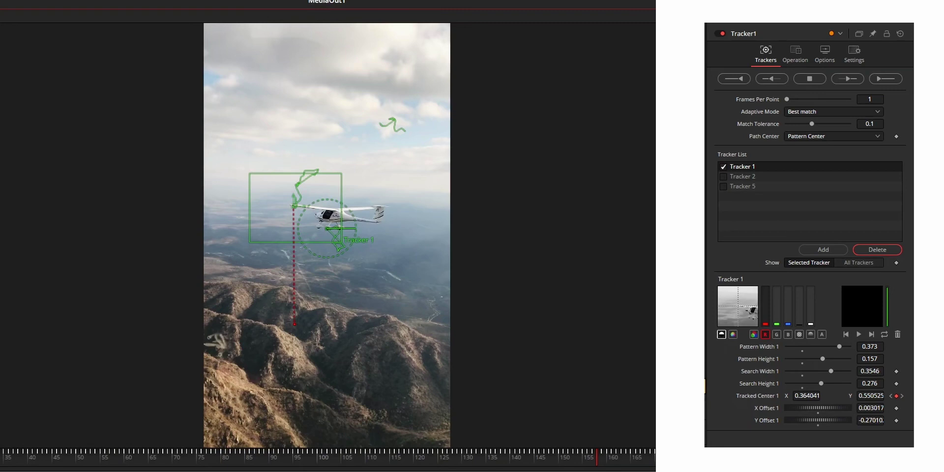
mouse_move(294, 324)
left_mouse_down()
mouse_move(247, 301)
mouse_move(390, 301)
mouse_move(350, 320)
mouse_move(295, 326)
left_mouse_up()
Step: Review Tracker1's Match Move operation with its merge on BG only, and check the list of trackers driving it
left_click(796, 53)
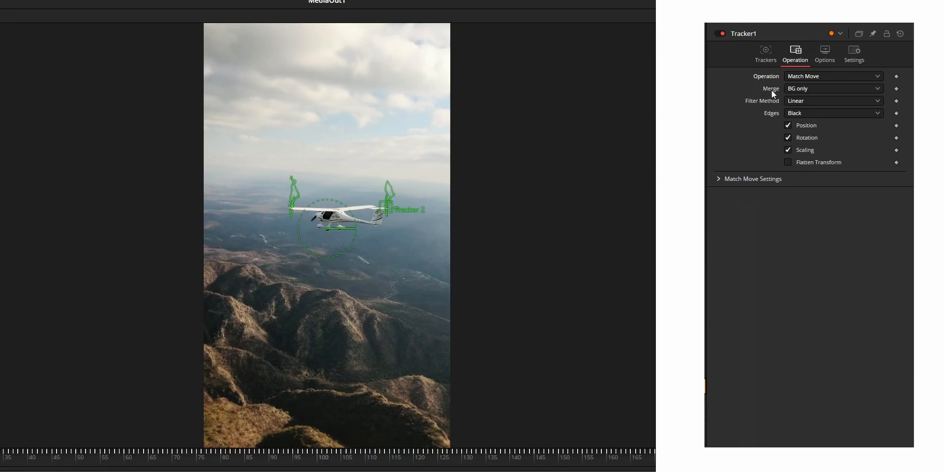
left_click(825, 89)
left_click(804, 103)
left_click(767, 54)
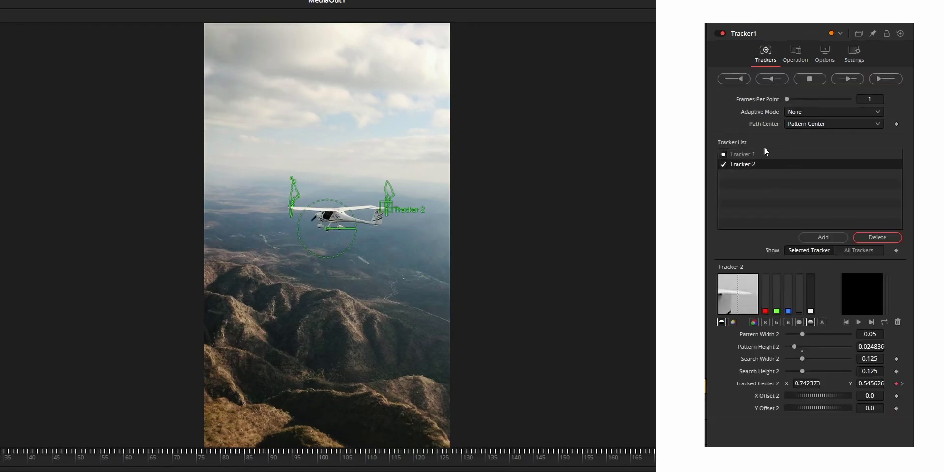
left_click(797, 63)
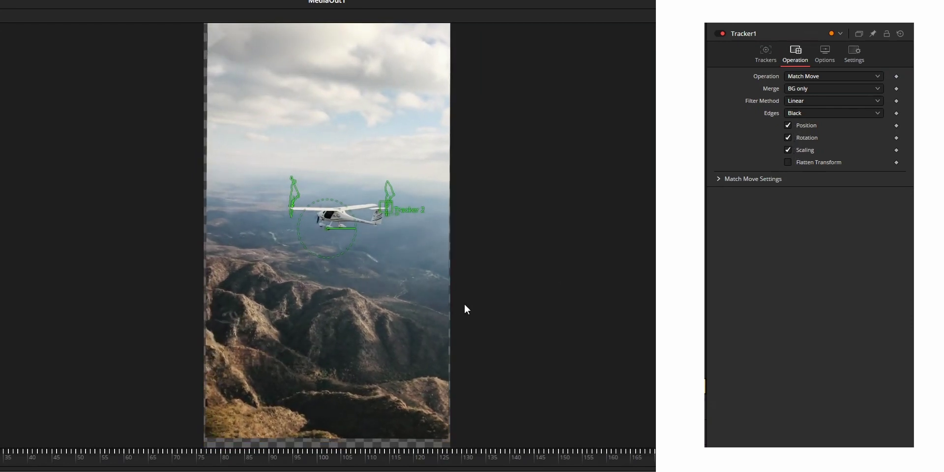
Step: Toggle the Rotation, Scaling and Position options of the Match Move, leaving only Scaling switched off among the three
left_click(788, 137)
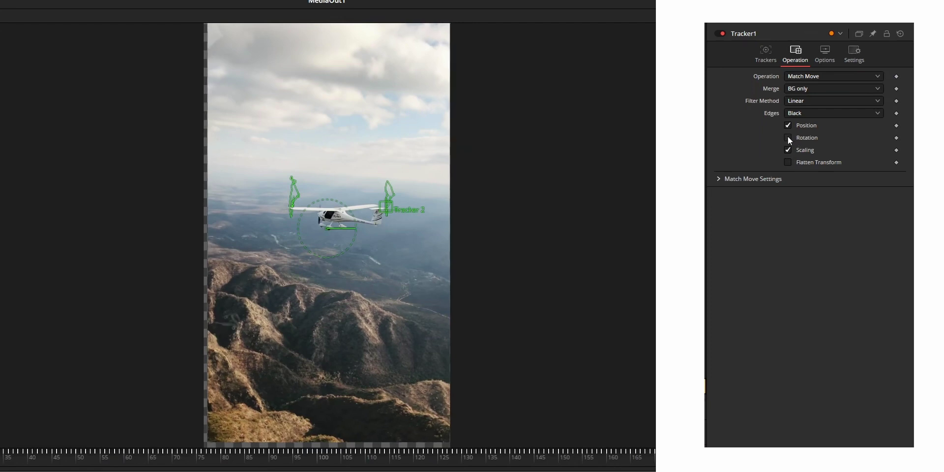
left_click(788, 138)
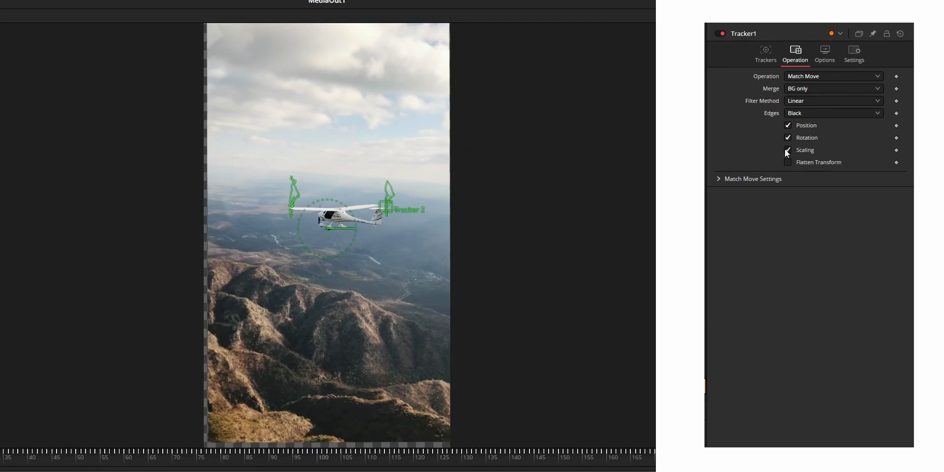
left_click(788, 150)
left_click(787, 150)
left_click(788, 126)
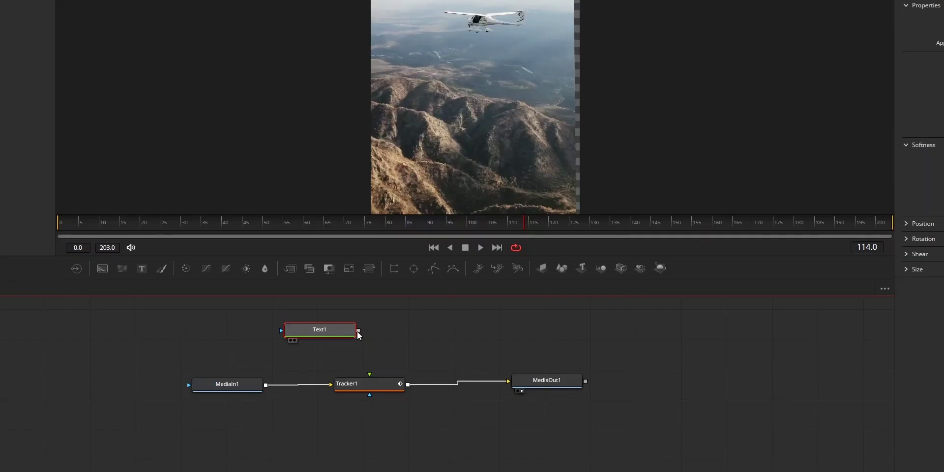
Step: Connect the Text1 output to Tracker1's foreground input and set the tracker's merge to FG over BG
left_click(367, 379)
left_click(406, 398)
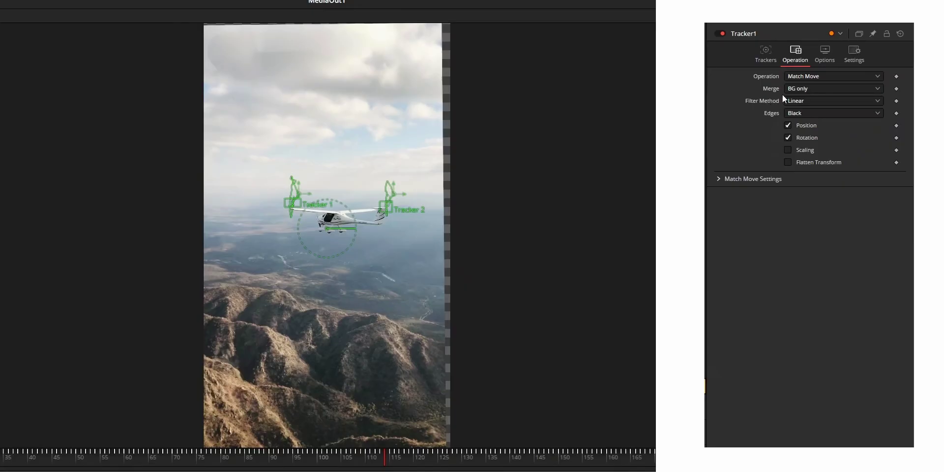
left_click(839, 90)
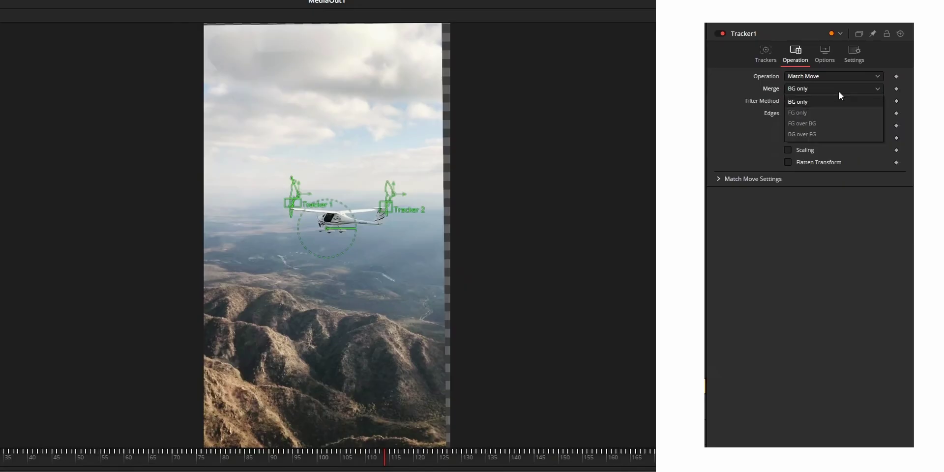
left_click(800, 123)
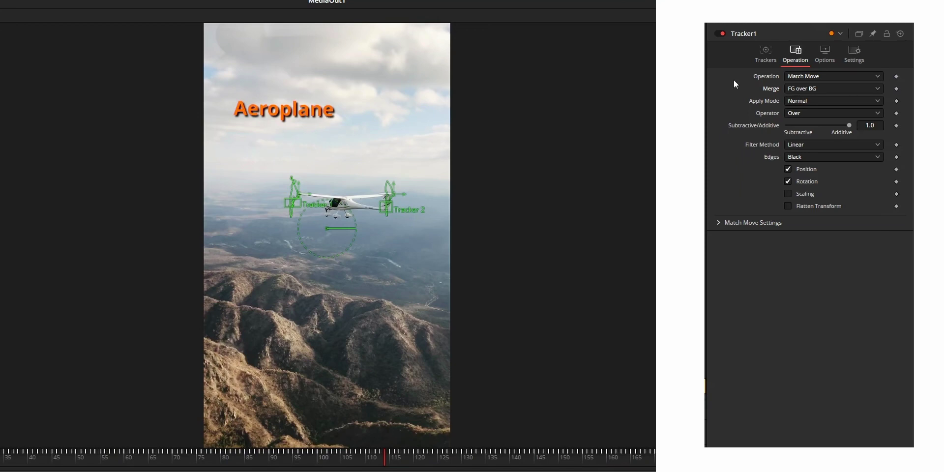
Step: Compare the BG only, FG only and BG over FG merge options, and return the merge to FG over BG
left_click(802, 91)
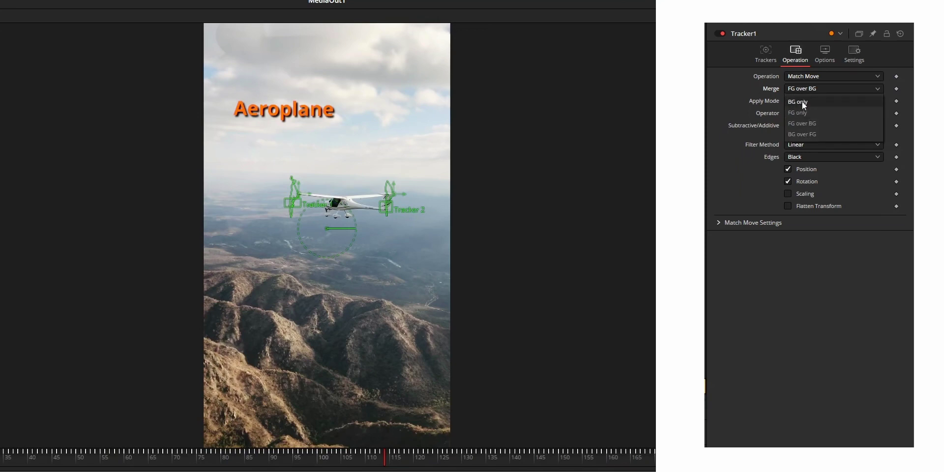
left_click(801, 101)
left_click(800, 88)
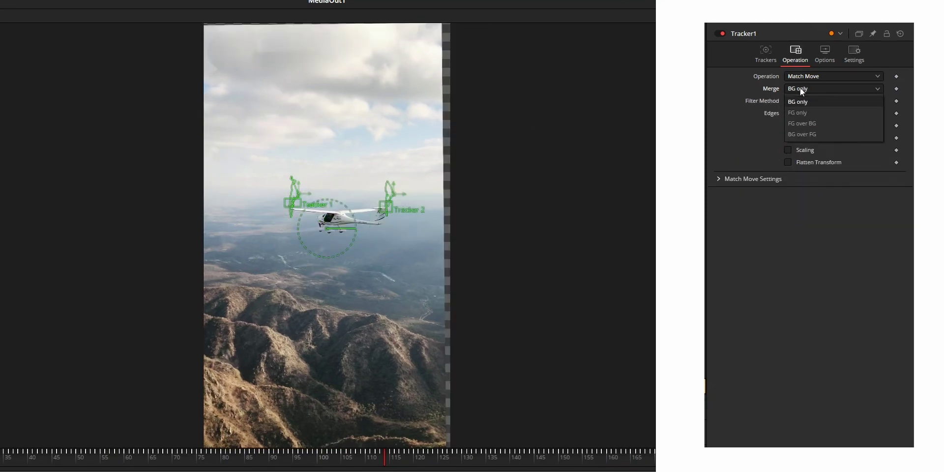
left_click(798, 113)
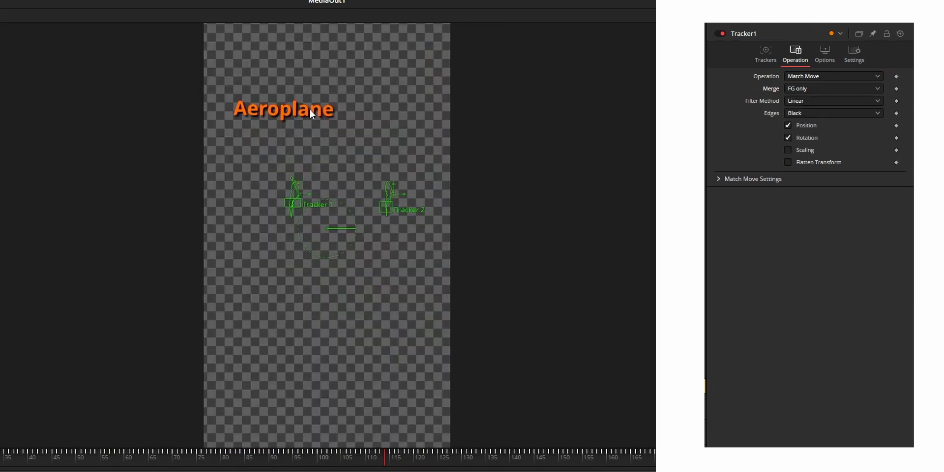
left_click(821, 88)
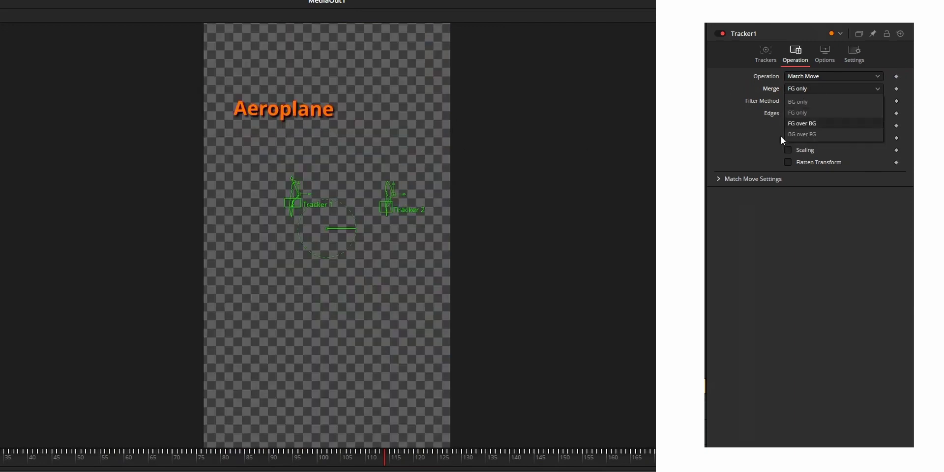
left_click(808, 124)
left_click(807, 90)
left_click(801, 136)
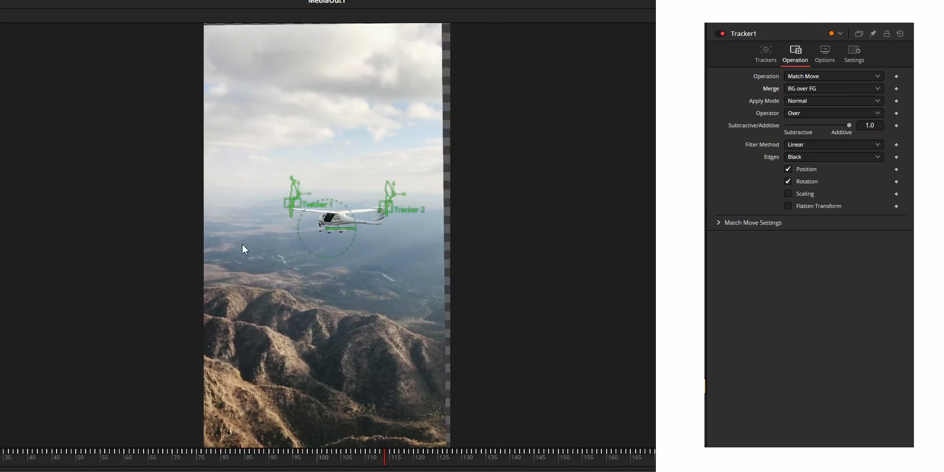
left_click(812, 90)
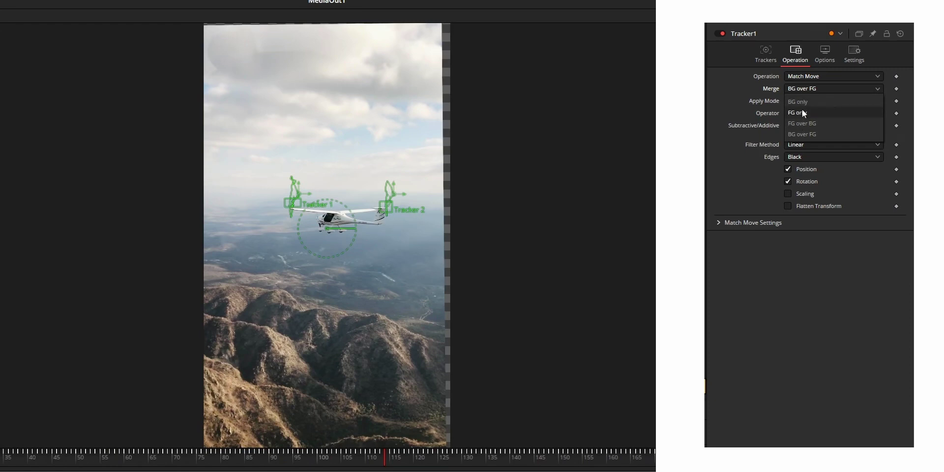
left_click(798, 123)
Step: Try the Screen apply mode on the merged text and return the apply mode to Normal
left_click(800, 103)
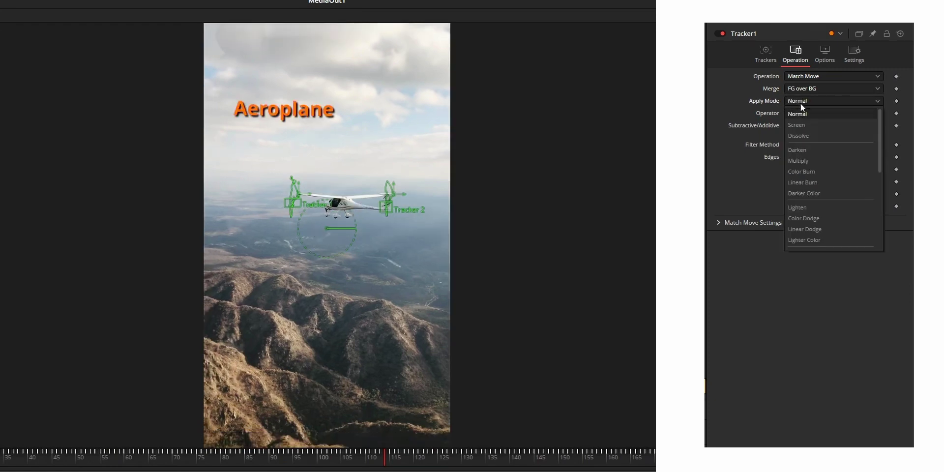
left_click(799, 125)
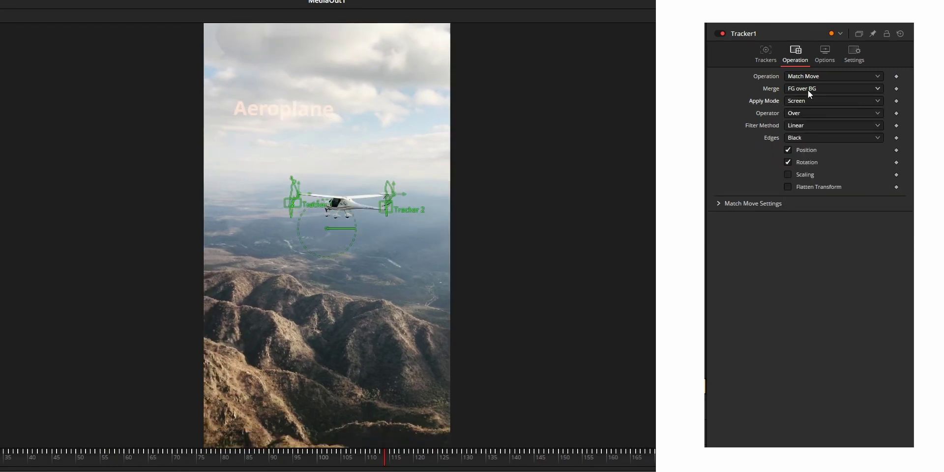
scroll(805, 102, "up", 1)
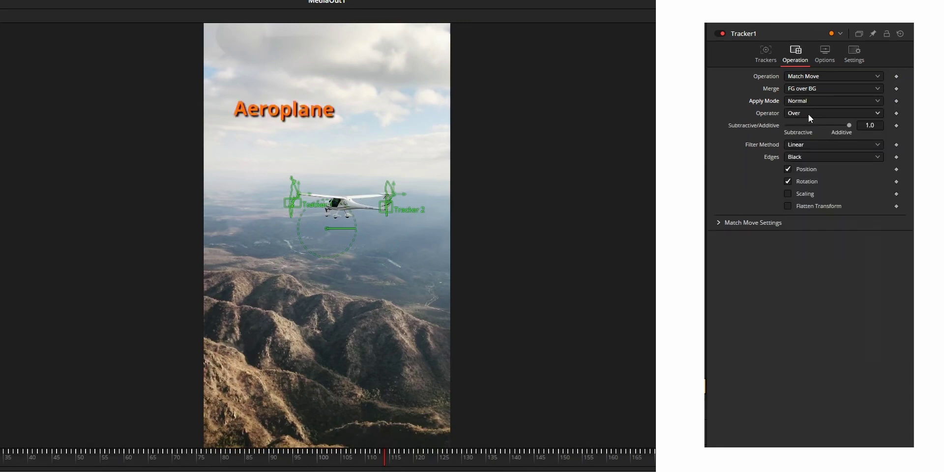
Step: Try the Mask operator on the merged text and return the operator to Over
left_click(798, 114)
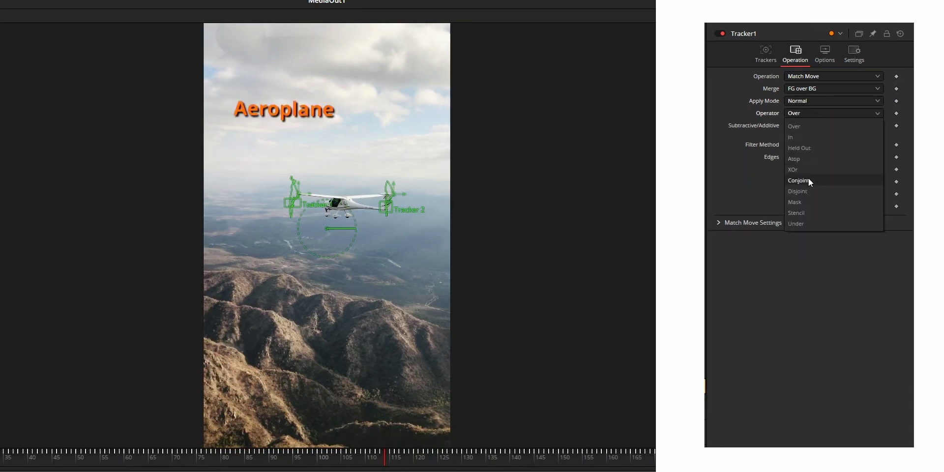
left_click(804, 200)
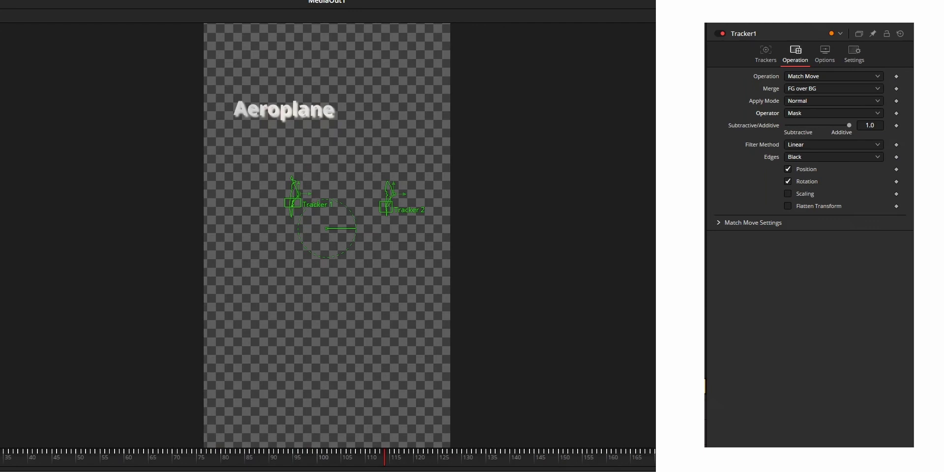
left_click(819, 114)
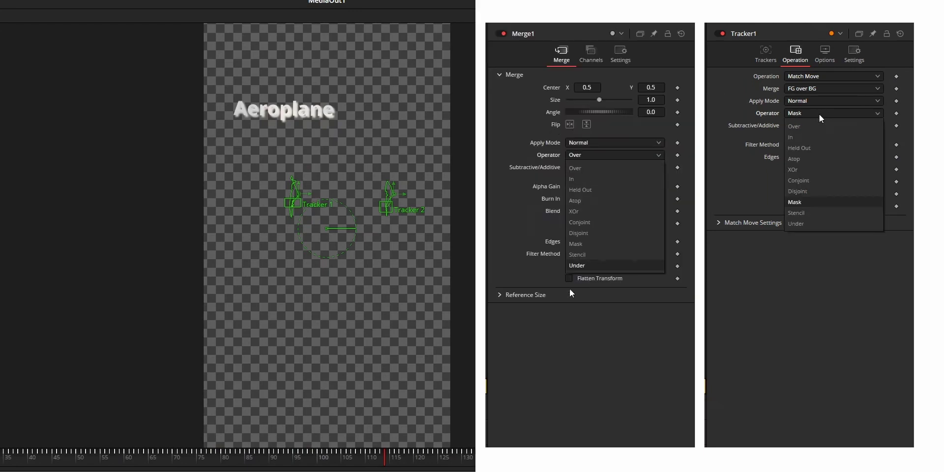
left_click(804, 126)
Step: Examine the Subtractive/Additive control and the available filter methods of the Match Move operation
left_click(849, 126)
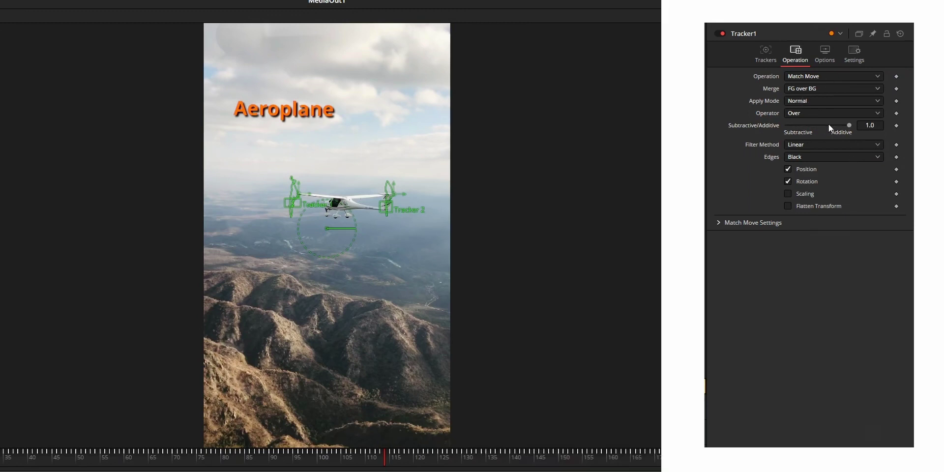
left_click(815, 149)
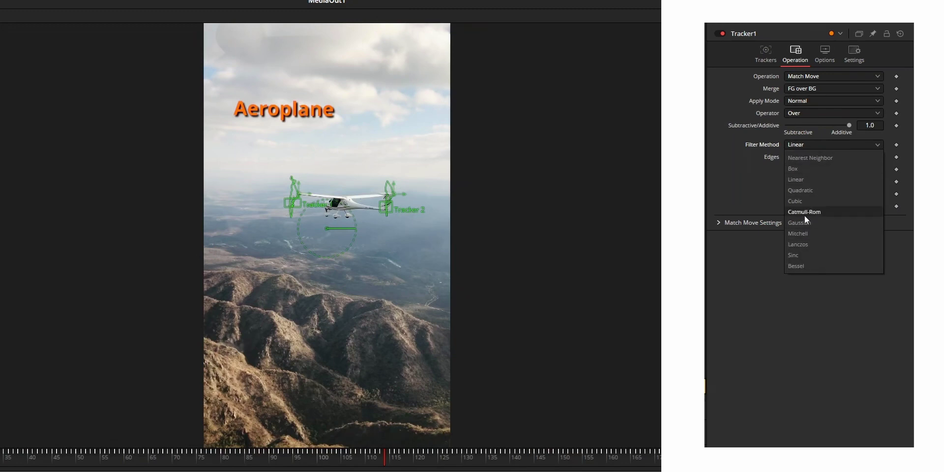
left_click(732, 354)
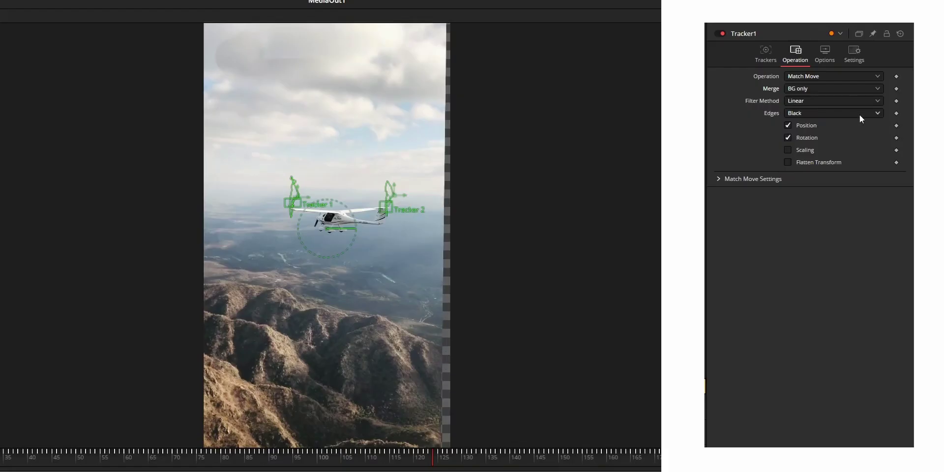
Step: Compare the Wrap, Duplicate and Mirror edge modes on the BG only merge, and return Edges to Black
left_click(836, 115)
left_click(809, 134)
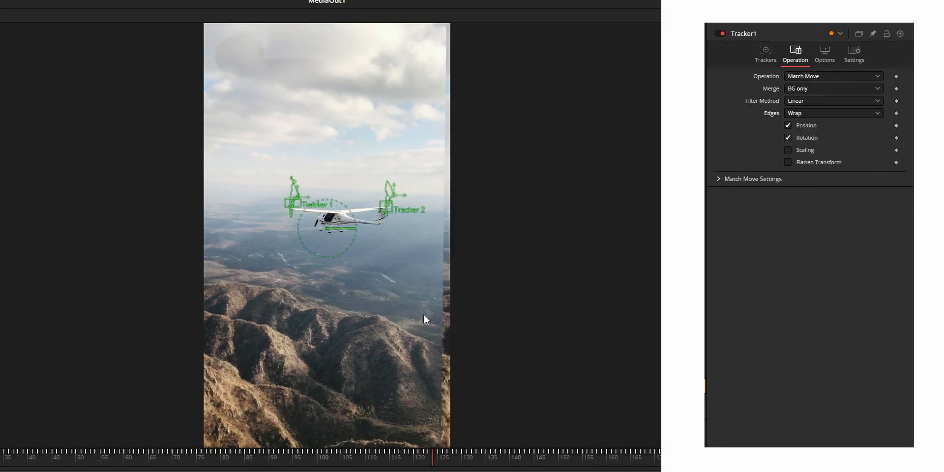
left_click(818, 113)
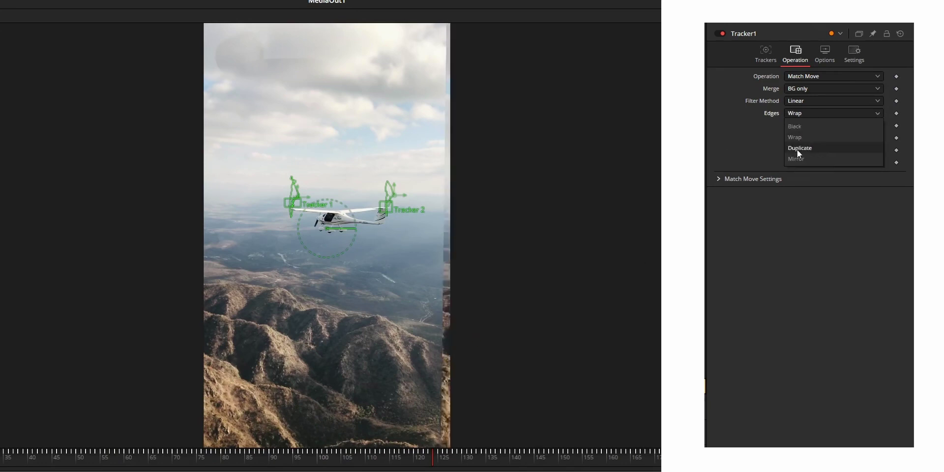
left_click(797, 148)
left_click(798, 115)
left_click(793, 162)
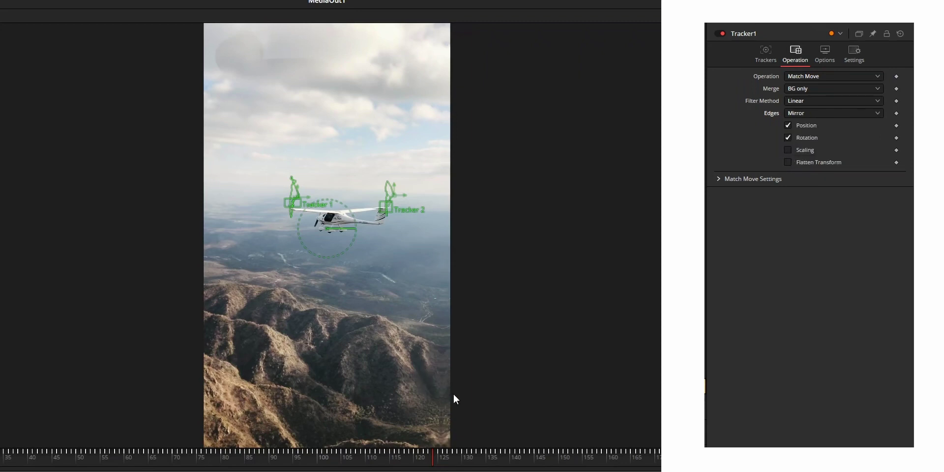
left_click(822, 112)
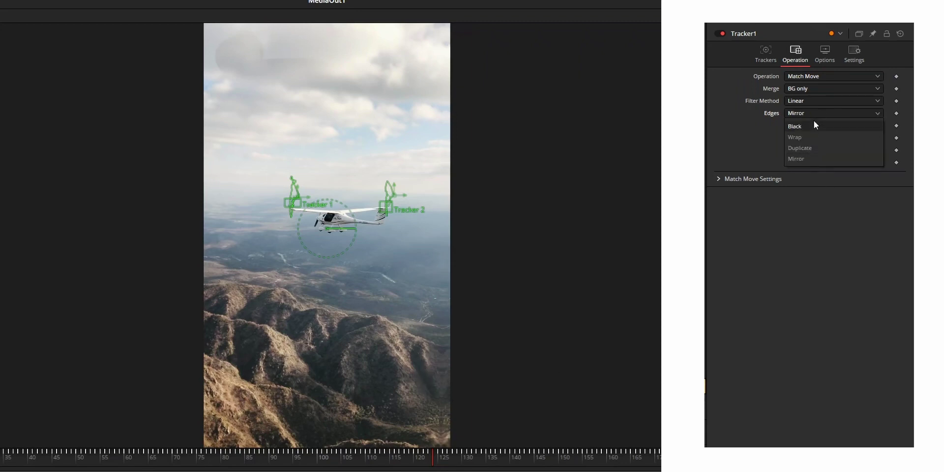
left_click(810, 123)
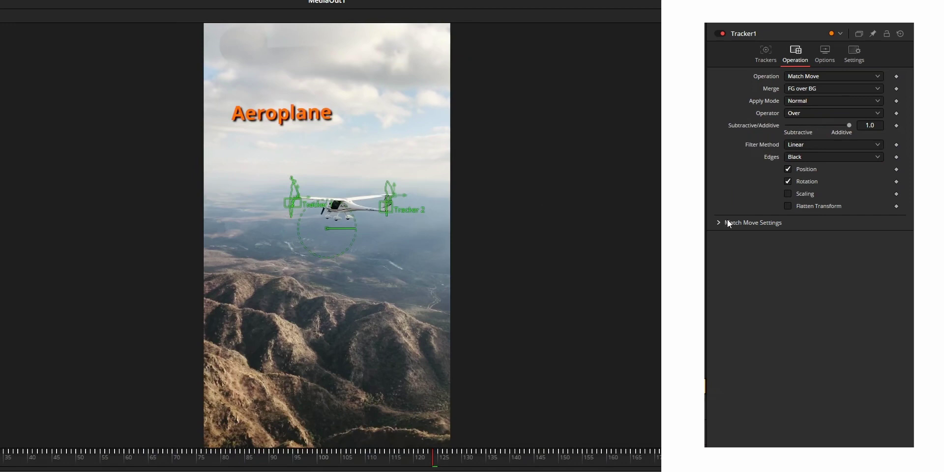
Step: Switch the Match Move's Rotation off and back on, and its Scaling on and back off
left_click(789, 181)
left_click(788, 182)
left_click(788, 194)
left_click(789, 194)
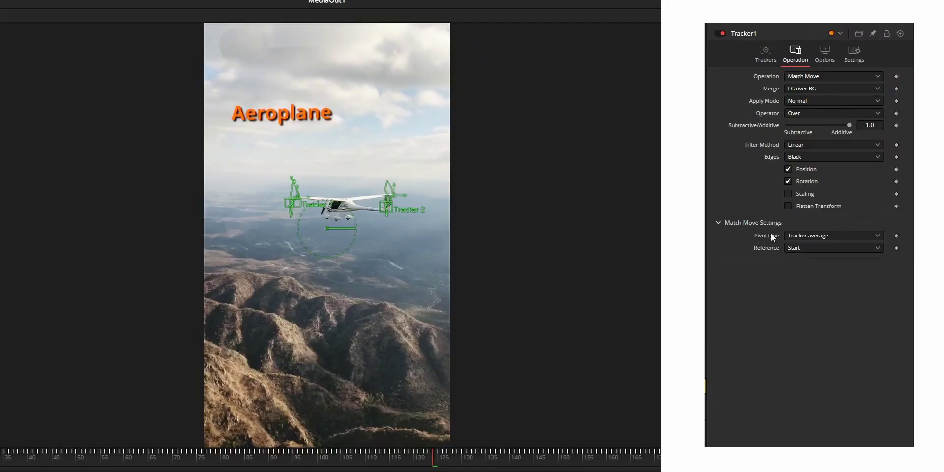
Step: Try the Selected tracker pivot type for the Match Move, using Tracker 2 and Tracker 1 in turn as the pivot
left_click(805, 236)
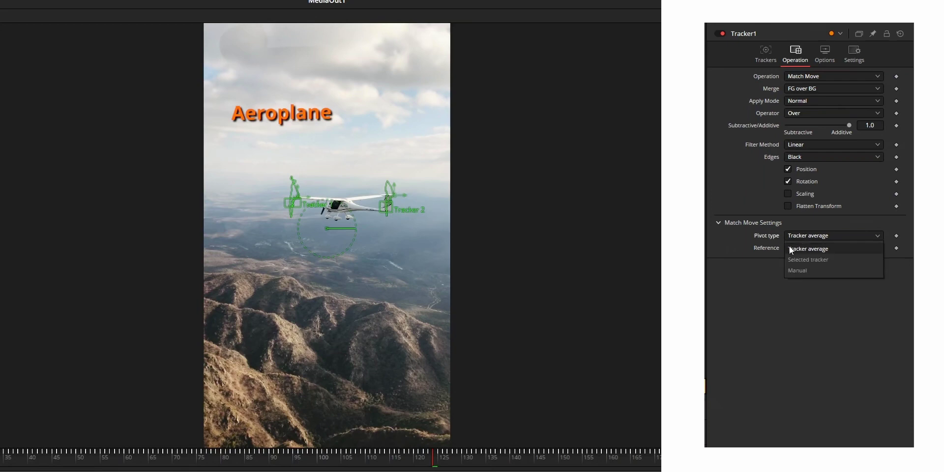
left_click(802, 251)
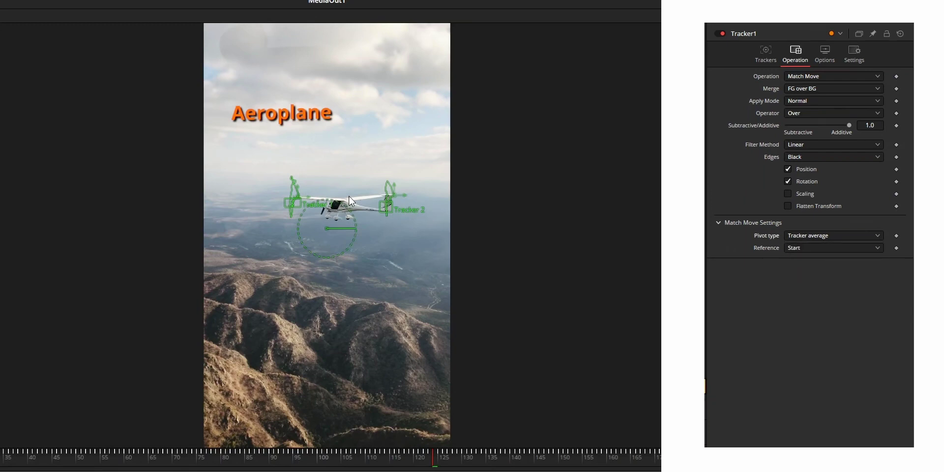
left_click(810, 235)
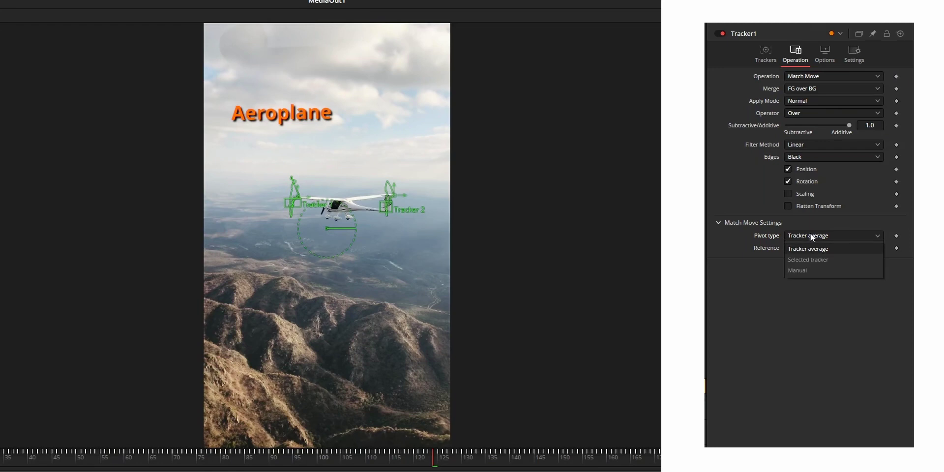
left_click(810, 259)
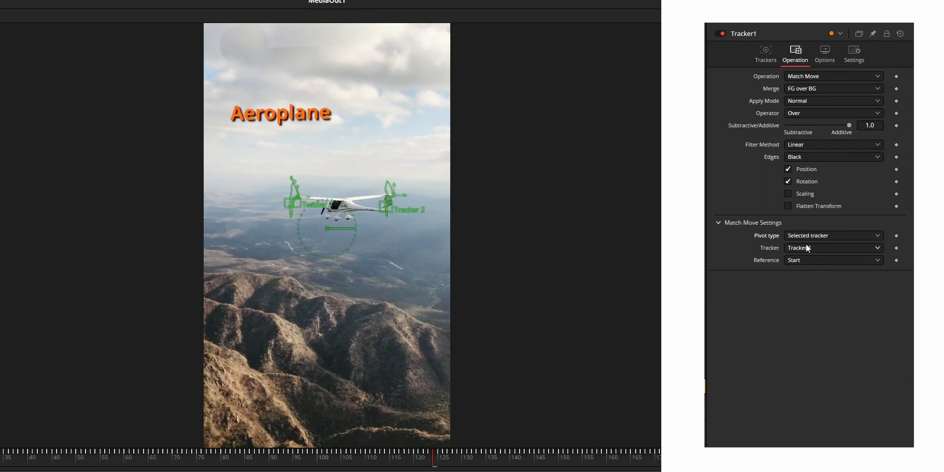
left_click(805, 245)
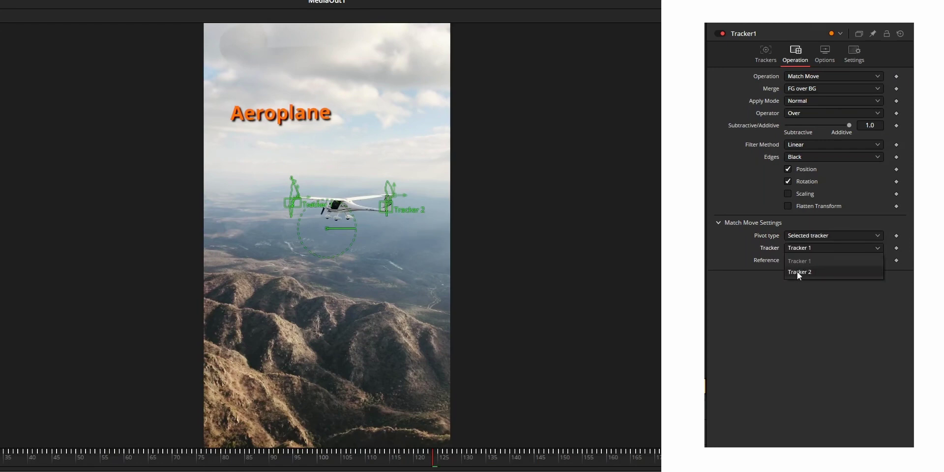
left_click(798, 272)
left_click(800, 251)
left_click(799, 260)
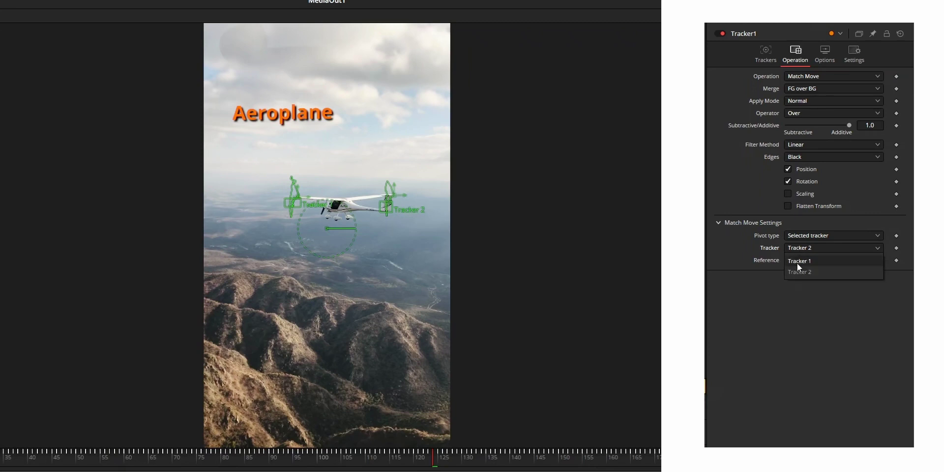
left_click(798, 248)
left_click(799, 261)
Step: Try a Manual pivot with X at 0.261, and return the Match Move's pivot type to Tracker average
left_click(807, 236)
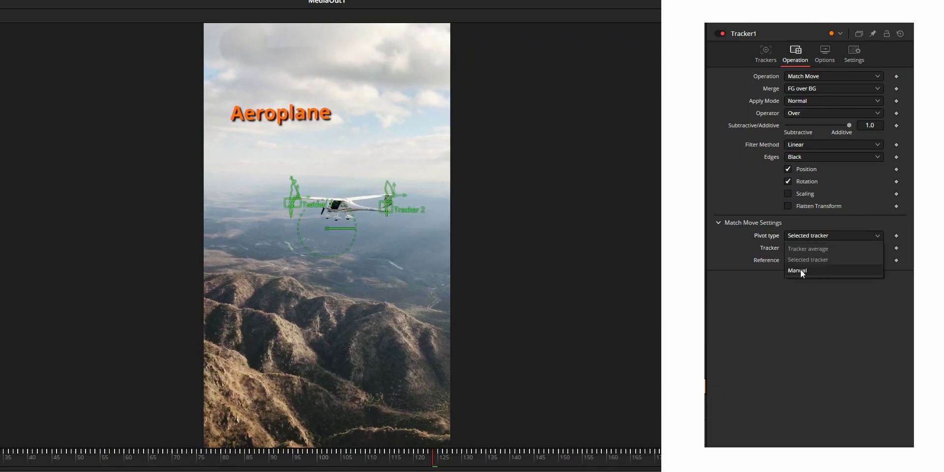
left_click(800, 269)
left_click(806, 248)
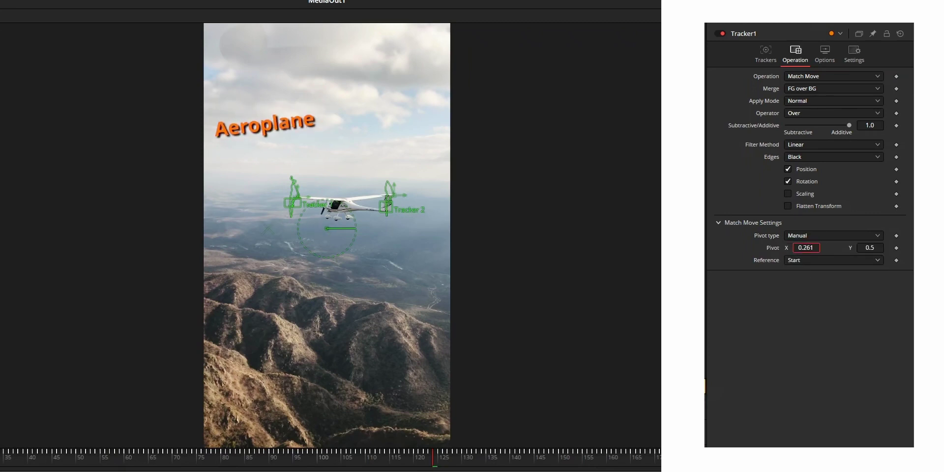
left_click(806, 235)
left_click(798, 247)
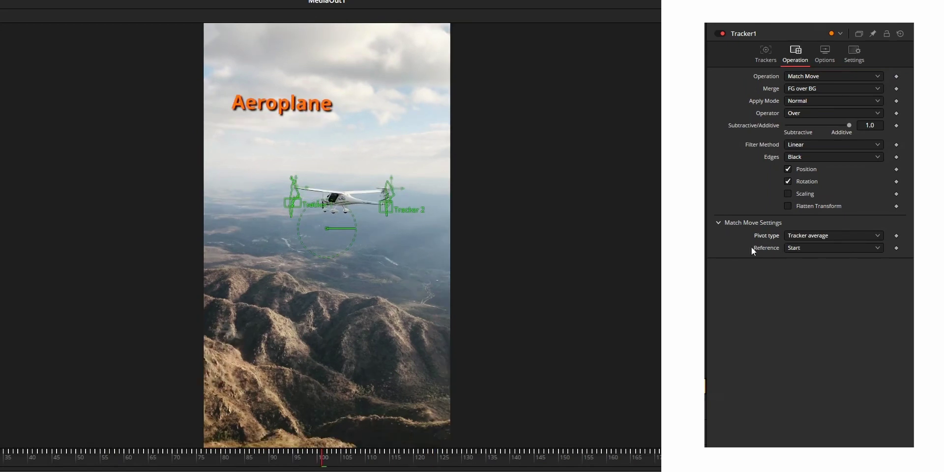
Step: Examine the Match Move's reference options, try End as the reference and check the text's motion through the clip
left_click(827, 246)
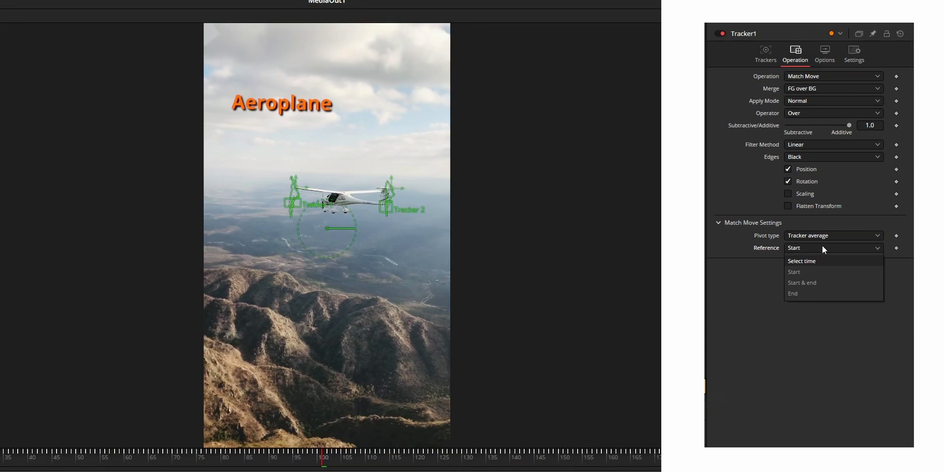
left_click(767, 278)
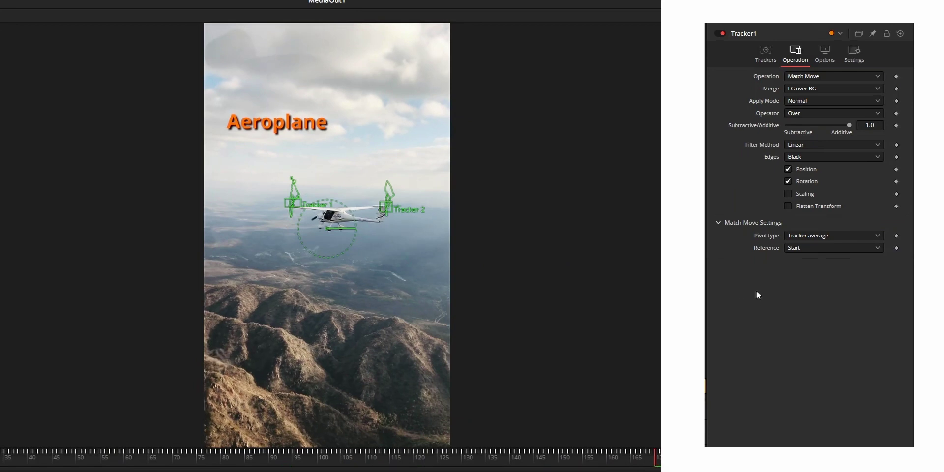
left_click(801, 252)
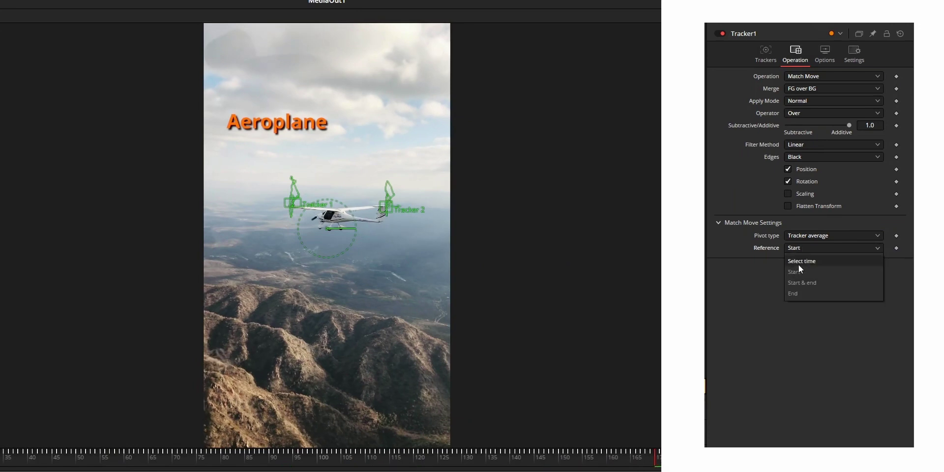
left_click(796, 275)
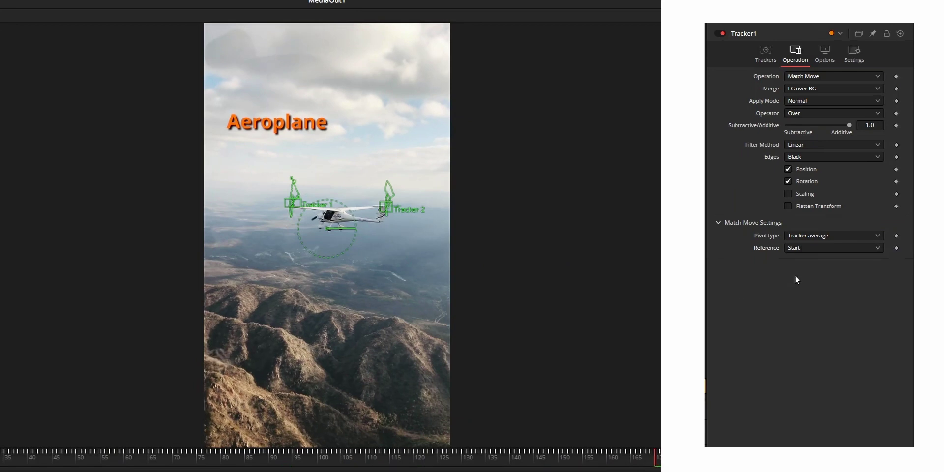
left_click(801, 251)
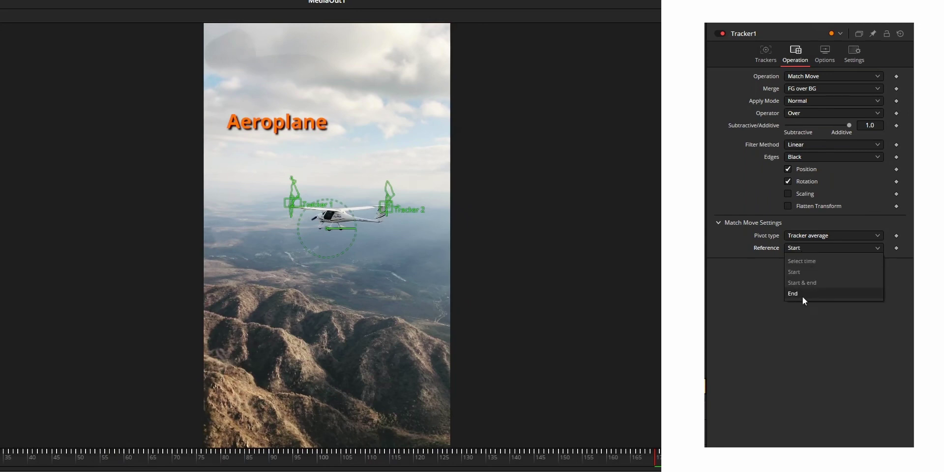
left_click(803, 295)
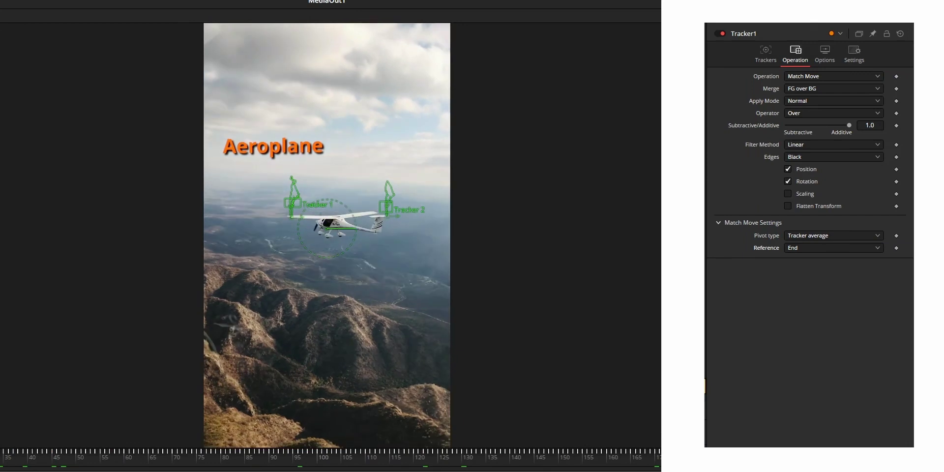
left_click(802, 247)
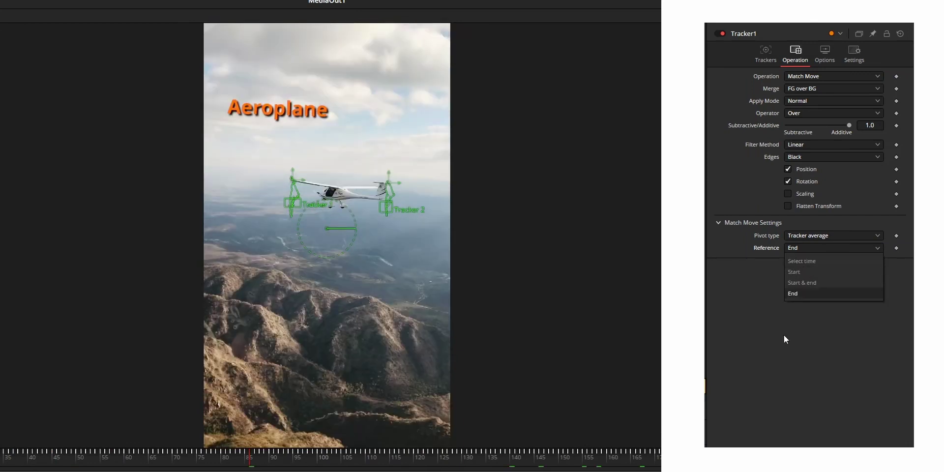
left_click(780, 353)
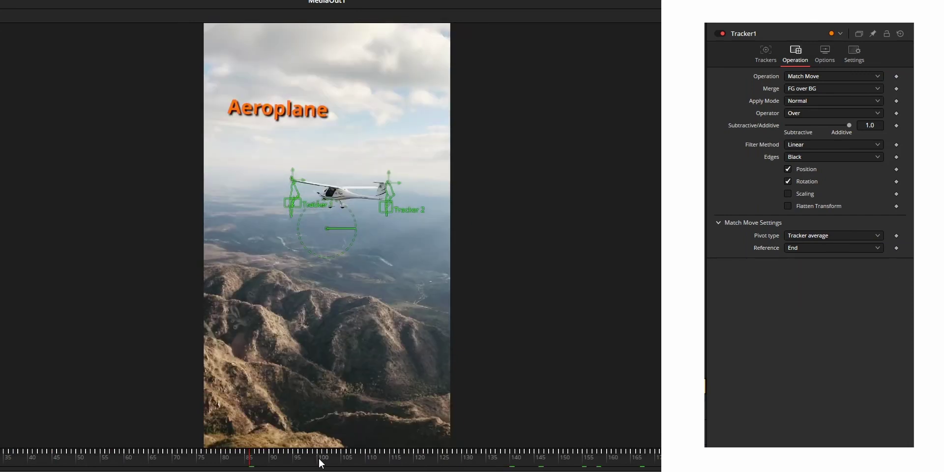
Step: Try Select time as the reference at about frame 103 and check the text at an earlier and a later frame
left_click(338, 462)
left_click(829, 248)
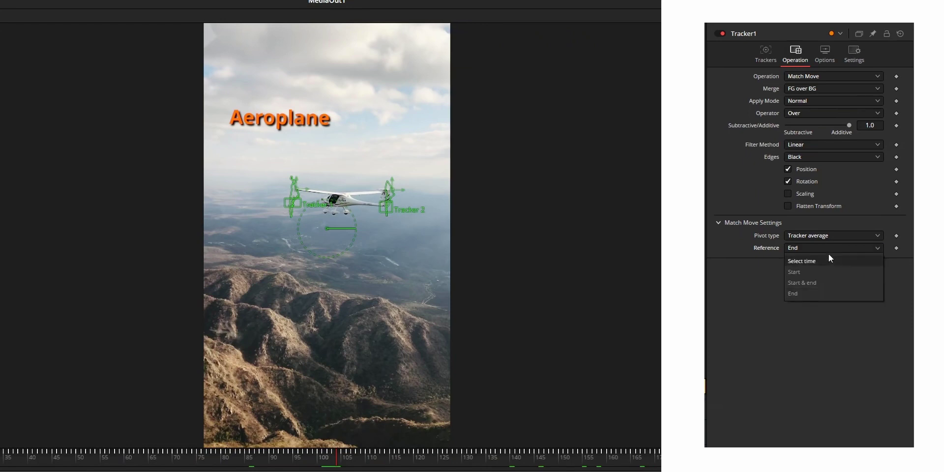
left_click(827, 261)
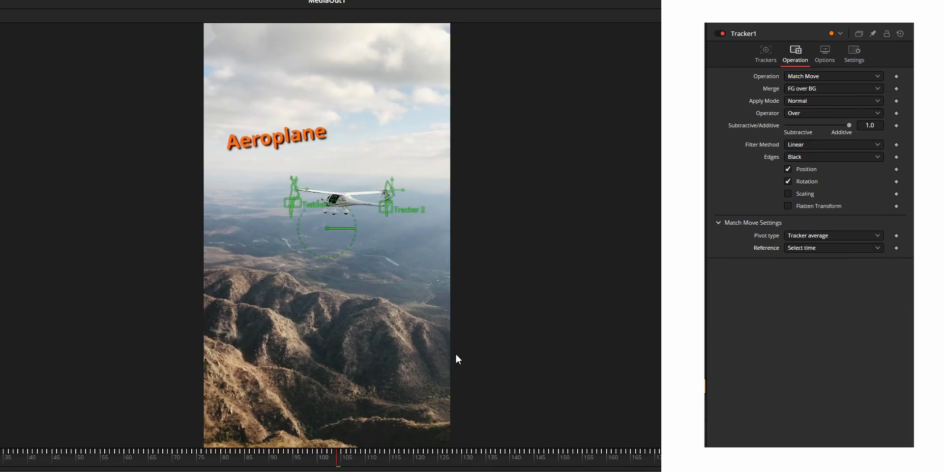
left_click(277, 462)
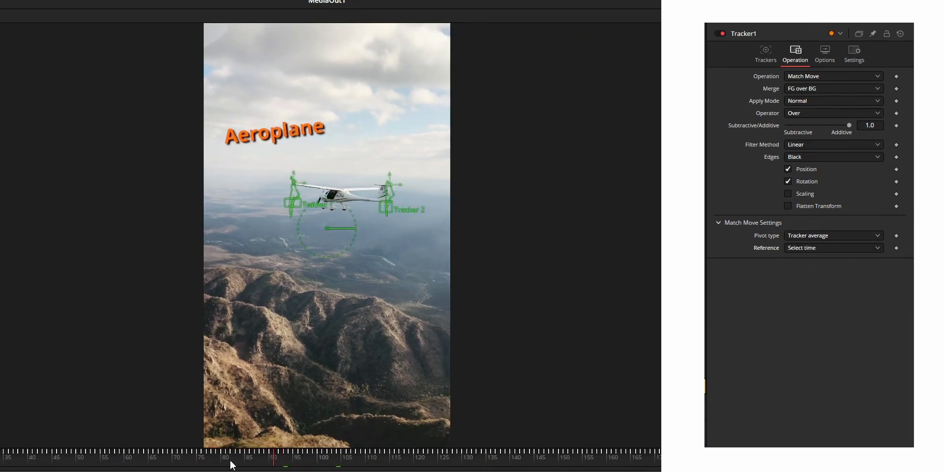
left_click(631, 461)
Step: Set the Match Move's reference to Start & end and play the clip
scroll(813, 252, "down", 1)
left_click(815, 249)
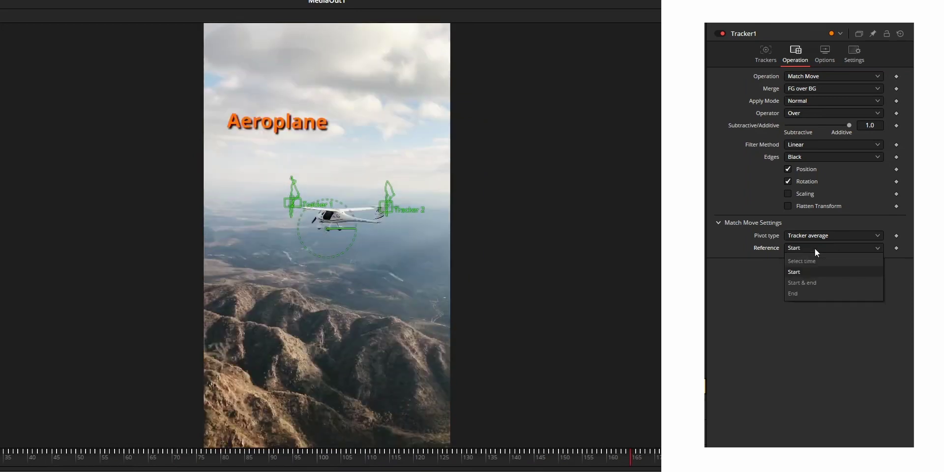
left_click(799, 284)
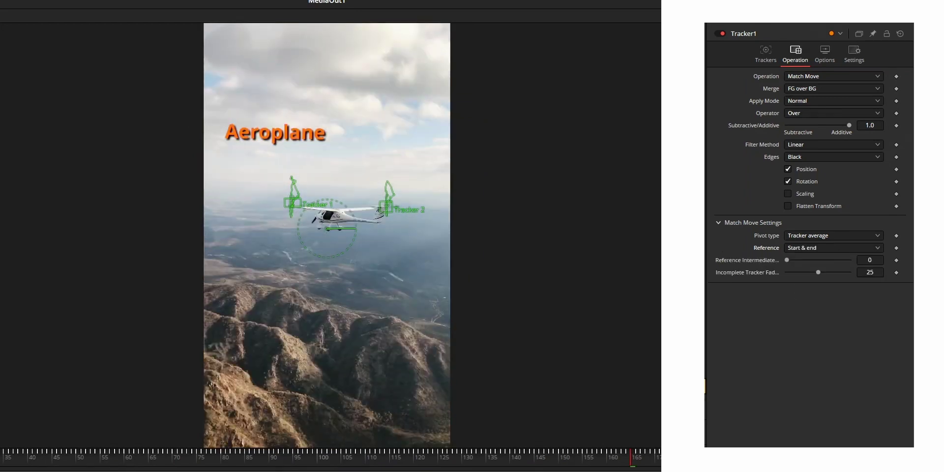
key("space")
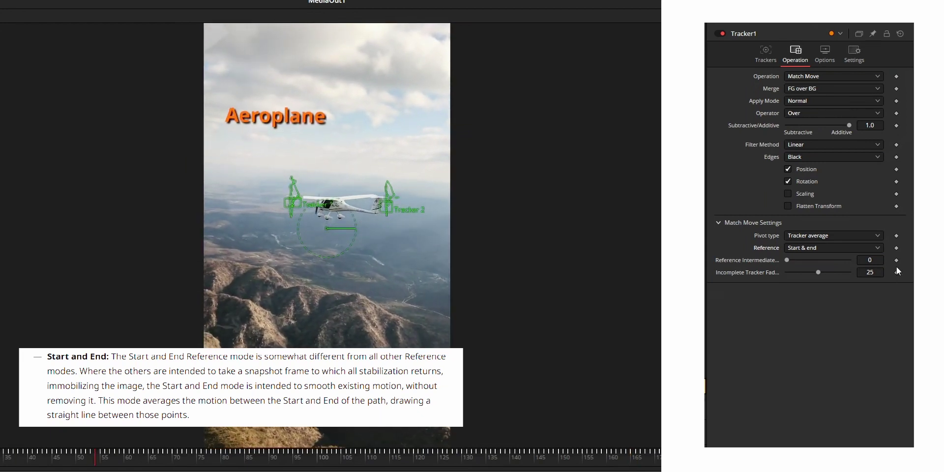
Step: Set the reference intermediate value to 3, reduce it to 2, and play the clip to check the text's motion
left_click(870, 260)
type("3")
key("Return")
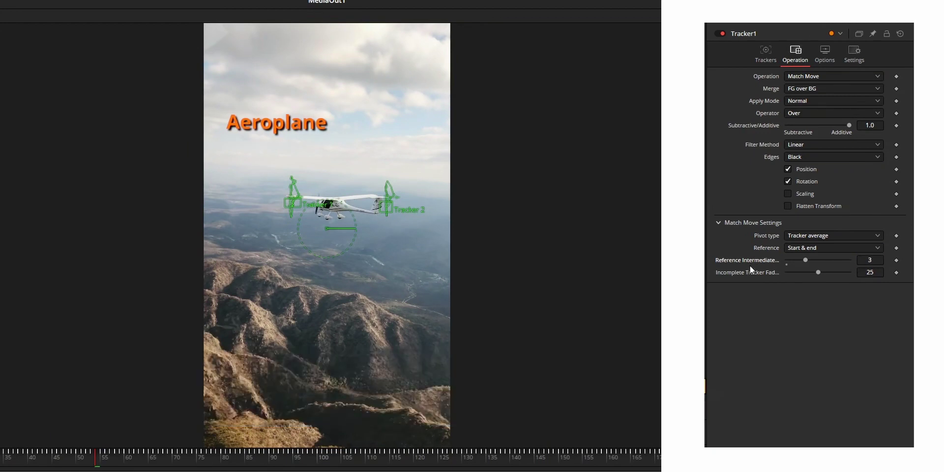
mouse_move(801, 261)
left_mouse_down()
mouse_move(817, 263)
mouse_move(796, 261)
left_mouse_up()
key("space")
key("space")
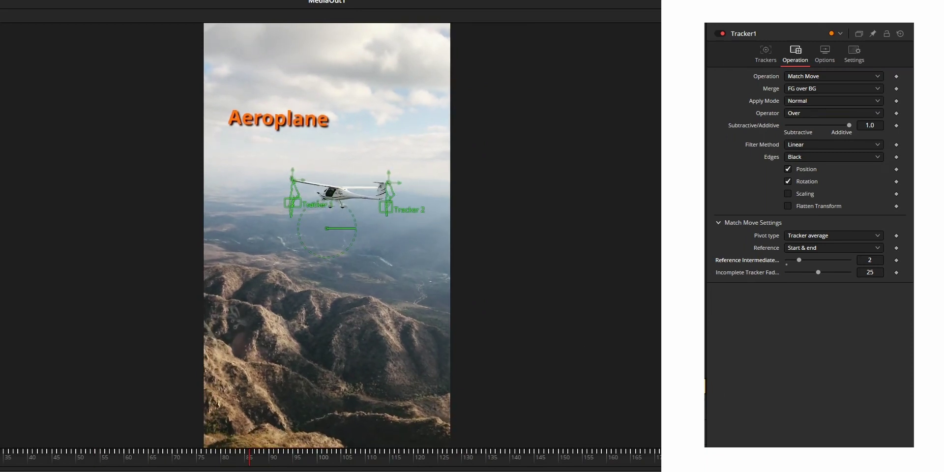
Step: Set the operation of the green billboard clip's tracker to Corner Positioning with the FG over BG merge
left_click(804, 77)
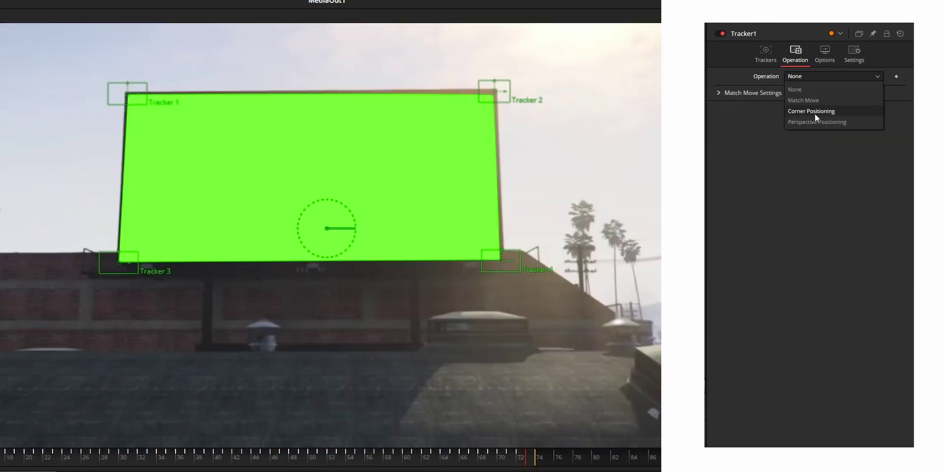
left_click(816, 114)
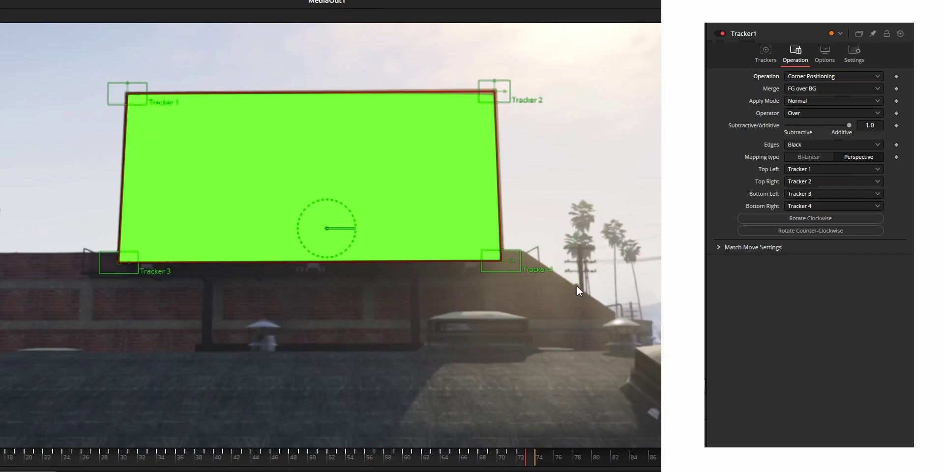
left_click(796, 89)
left_click(798, 123)
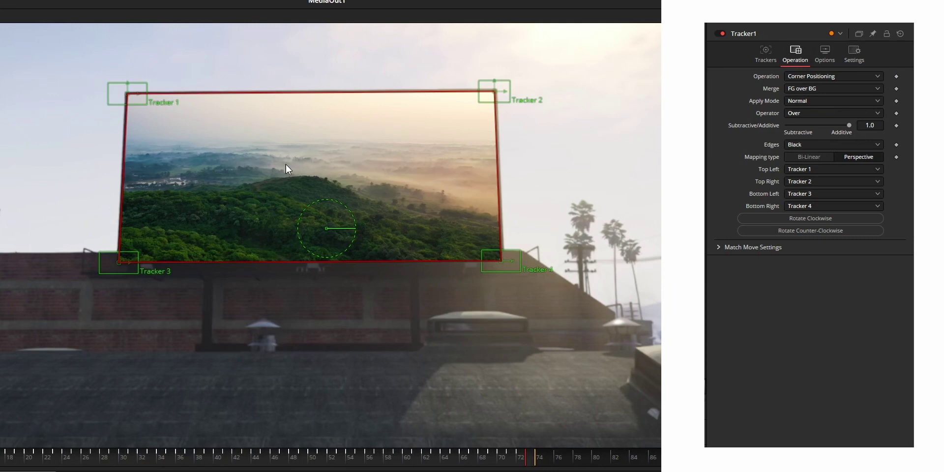
Step: Compare the Bi-Linear and Perspective mapping types on the billboard image, and return the mapping to Perspective
left_click(802, 155)
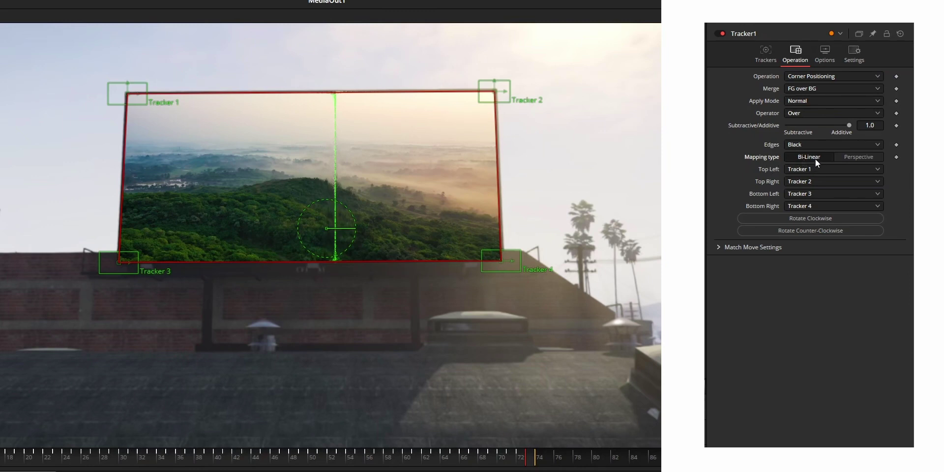
left_click(851, 156)
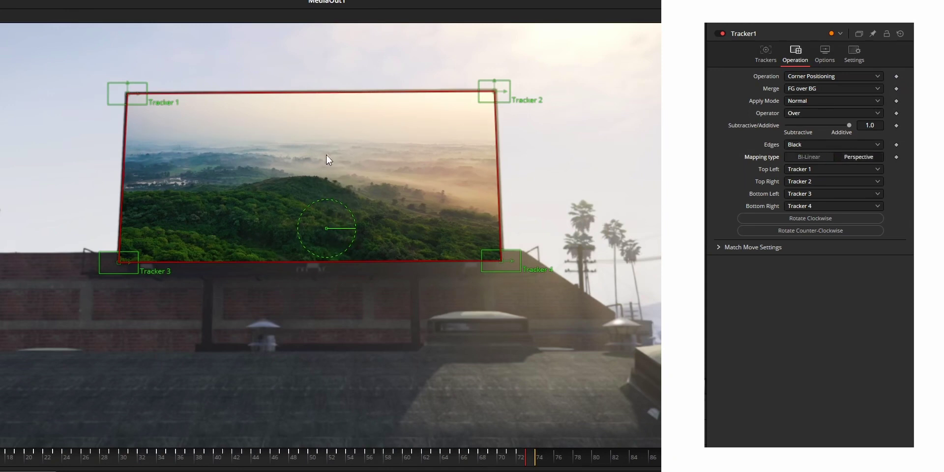
left_click(819, 157)
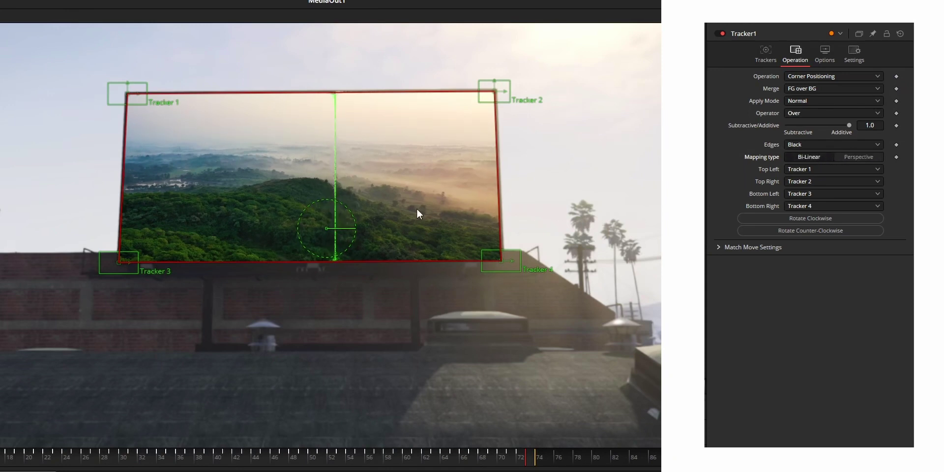
left_click(850, 159)
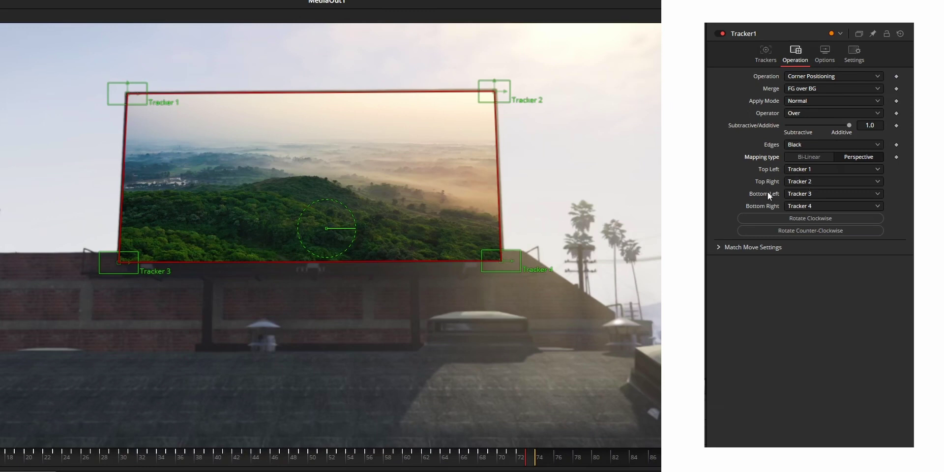
Step: Rotate the billboard image's corner assignments clockwise four times, through one full turn
left_click(795, 219)
left_click(794, 219)
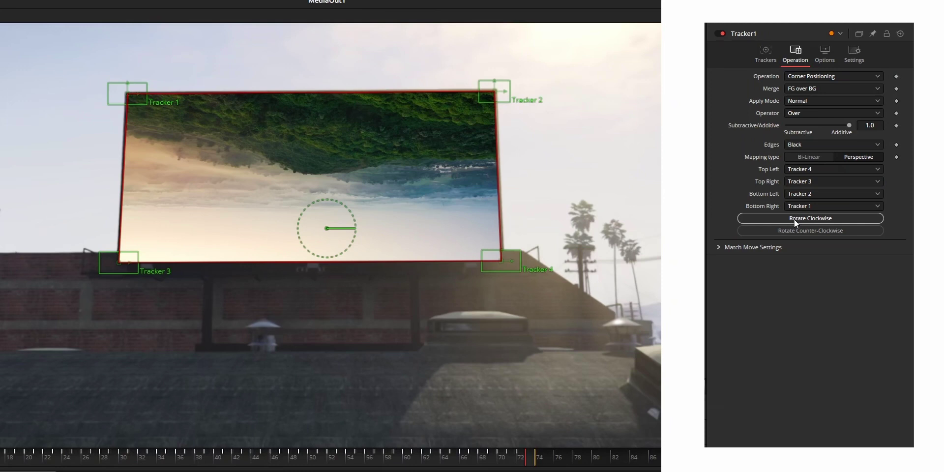
left_click(795, 219)
left_click(794, 219)
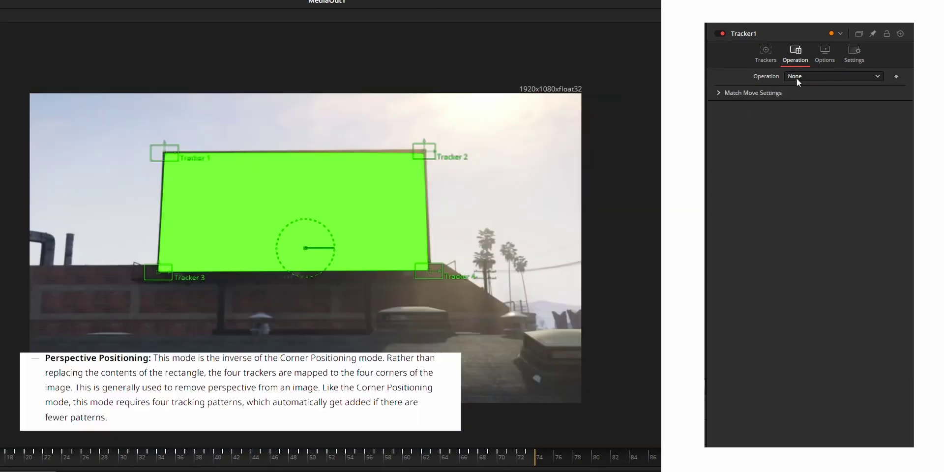
Step: Set the tracker's operation to Perspective Positioning, and try the FG over BG merge before switching it to FG only
left_click(815, 78)
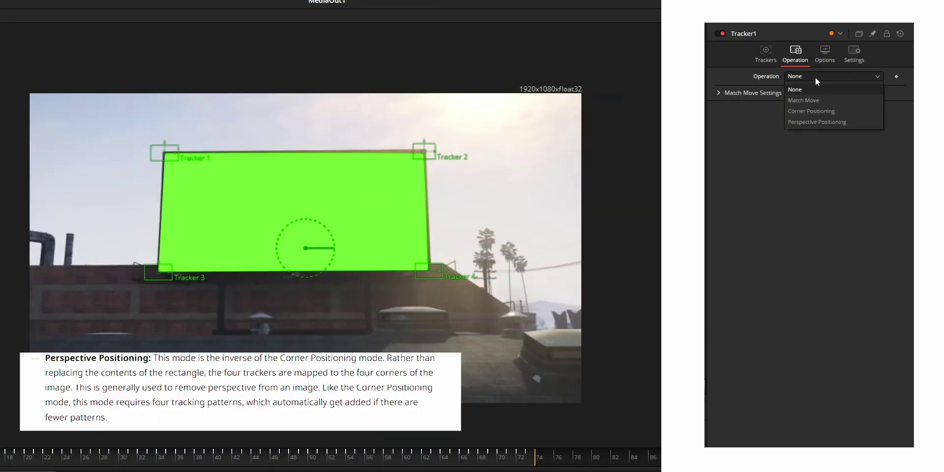
left_click(822, 122)
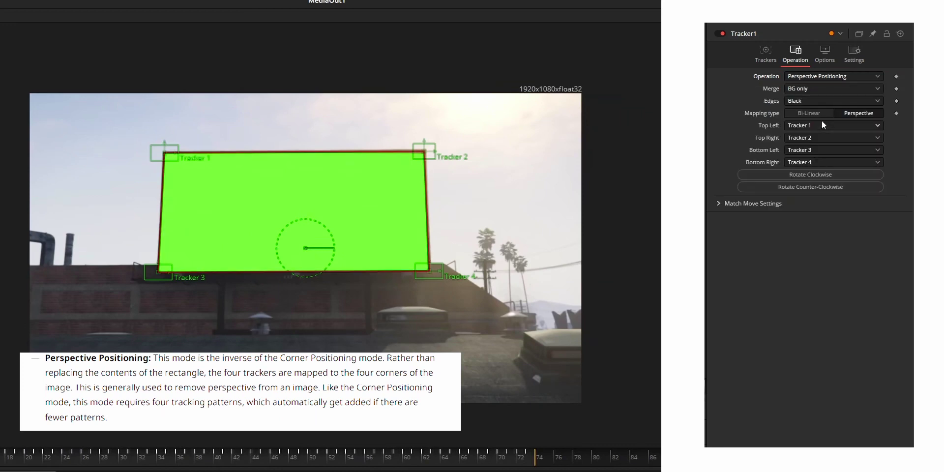
left_click(825, 91)
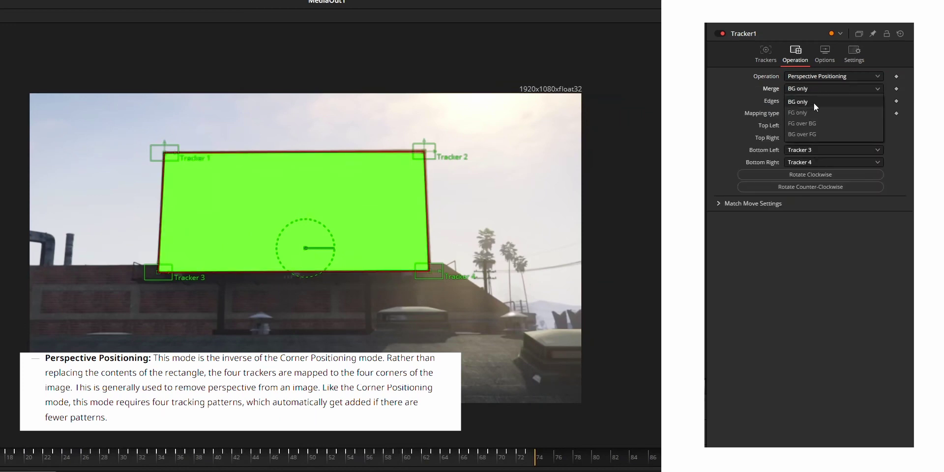
left_click(808, 126)
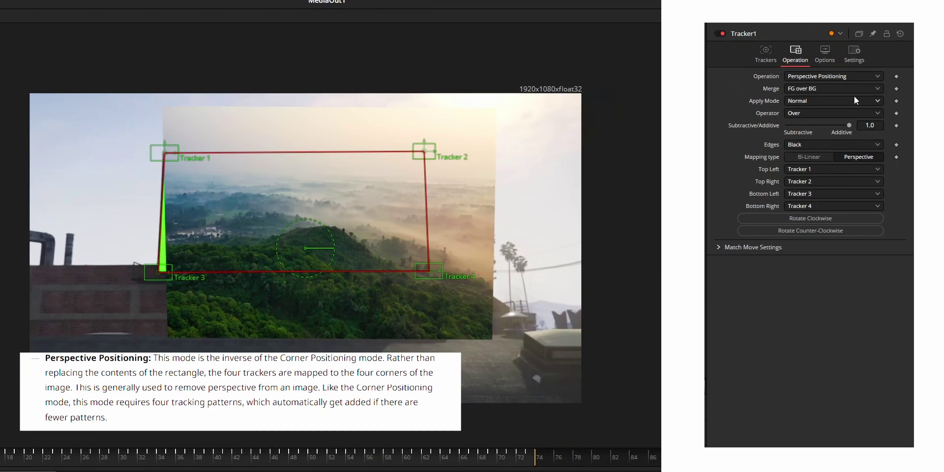
left_click(842, 87)
left_click(786, 113)
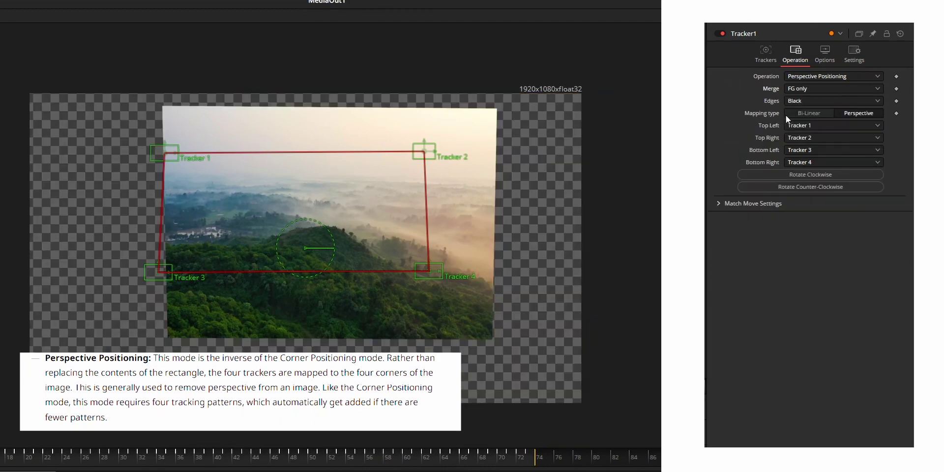
left_click(823, 92)
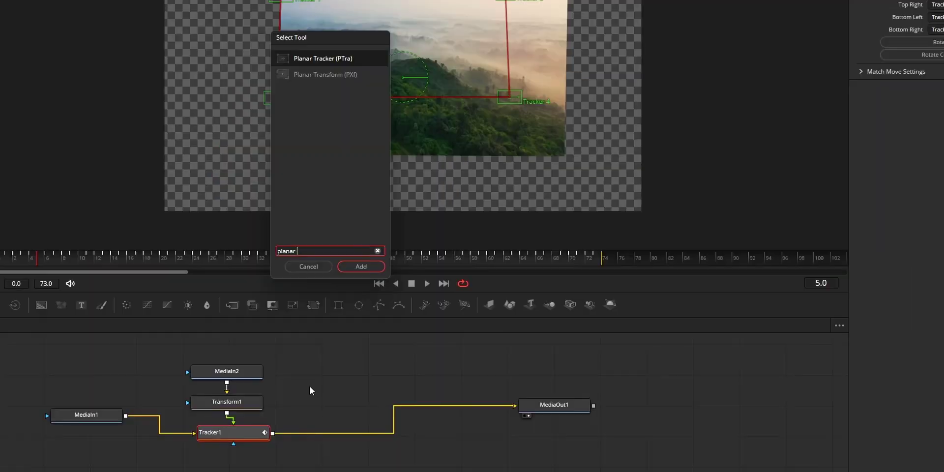
Step: Search the tool list for the planar tracker
type("racker")
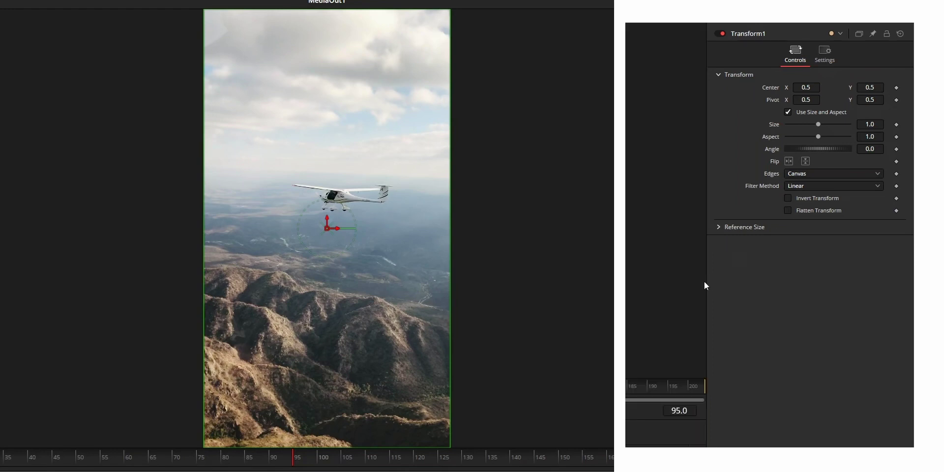
Step: Connect the airplane clip's Transform Center to the position of Tracker1Tracker1Path and scrub the timeline to check the motion
right_click(896, 87)
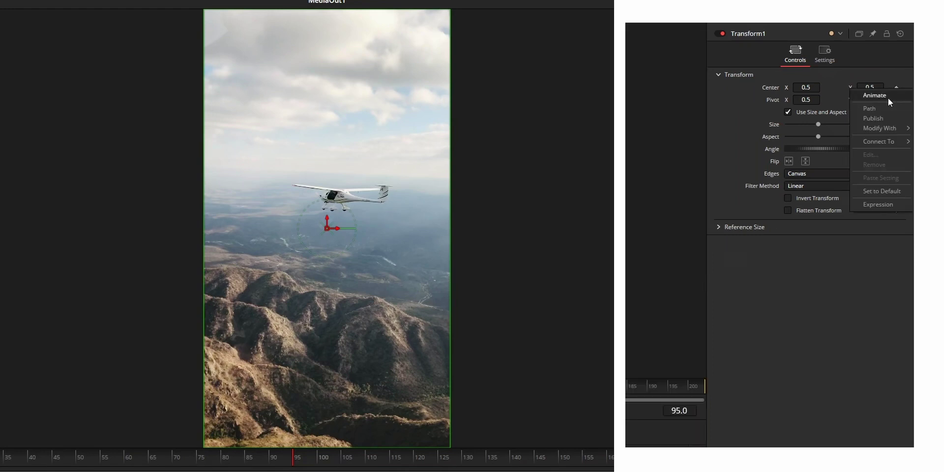
mouse_move(882, 138)
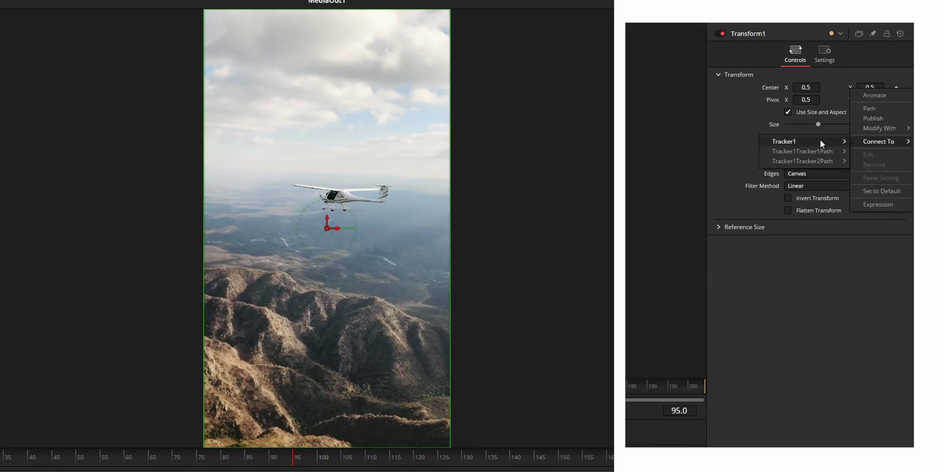
mouse_move(803, 151)
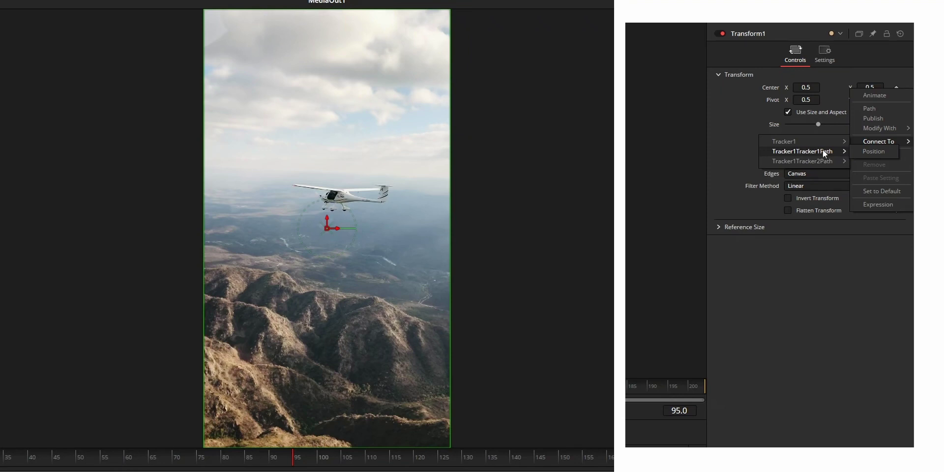
left_click(885, 152)
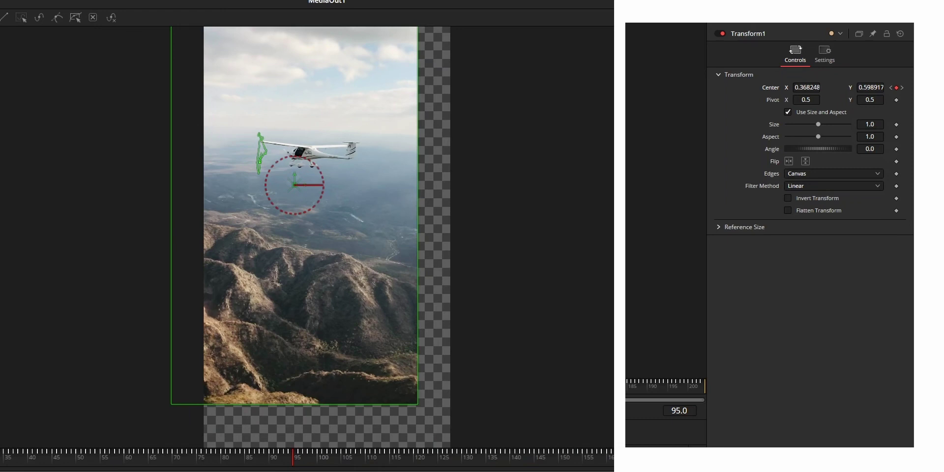
left_click_drag(3, 457, 512, 459)
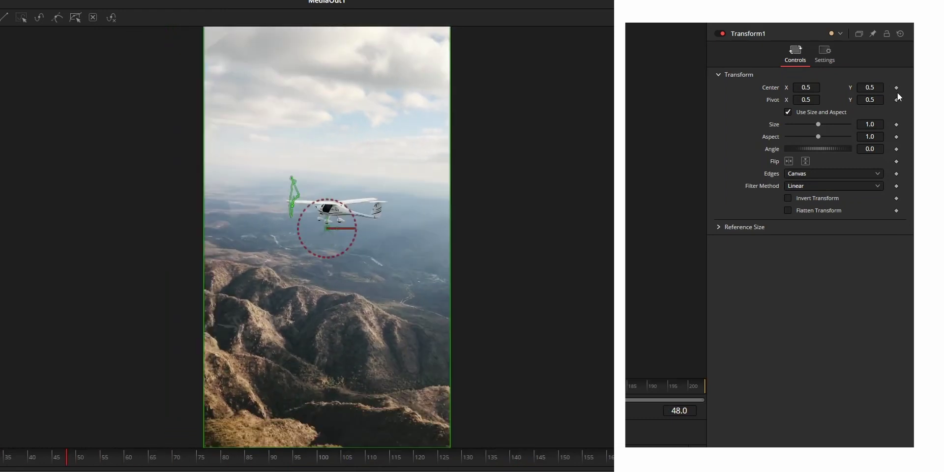
Step: Connect the Transform's Center to Tracker1's Tracker 1: Offset position
right_click(896, 88)
mouse_move(881, 145)
mouse_move(803, 143)
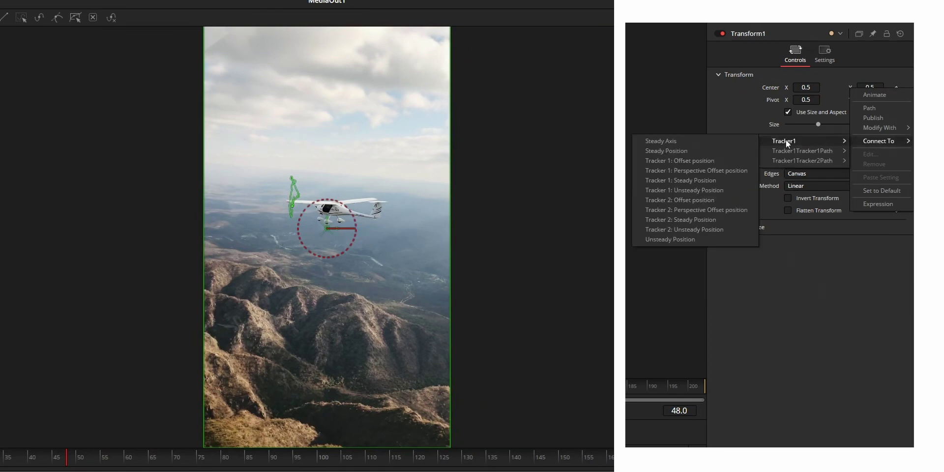
left_click(685, 157)
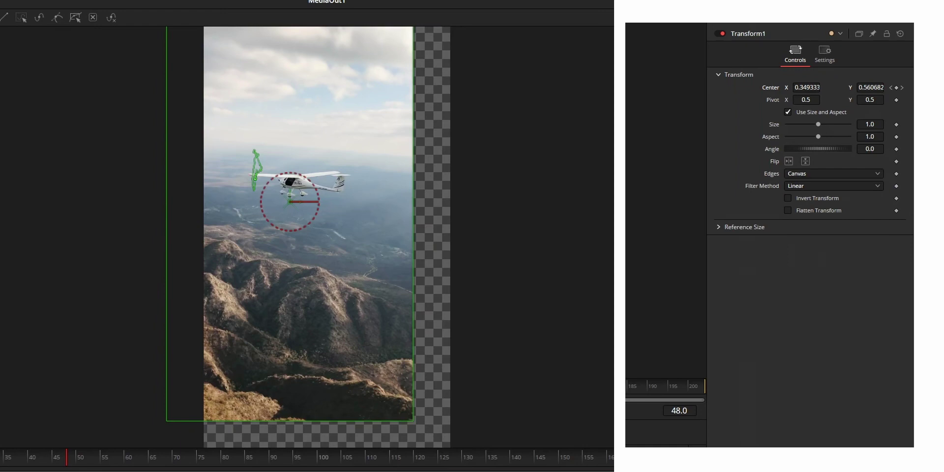
left_click_drag(831, 395, 865, 407)
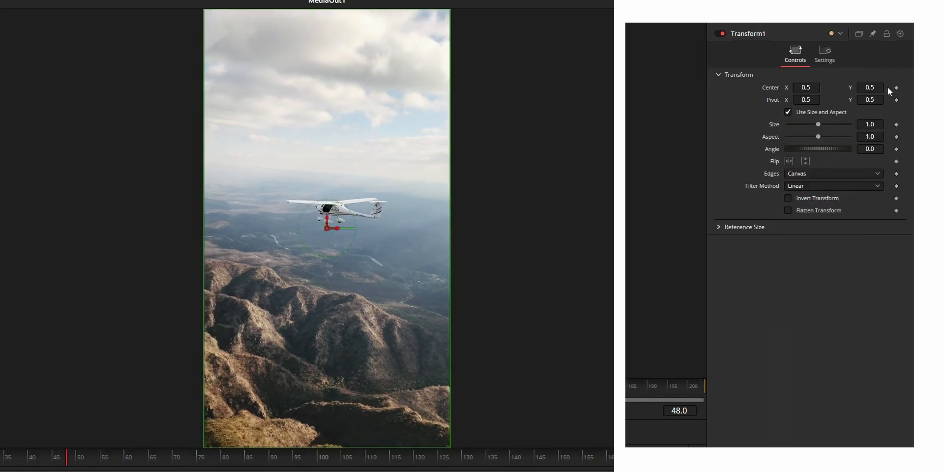
Step: Connect the Transform's Center to Tracker1's Steady Position
right_click(899, 87)
mouse_move(887, 142)
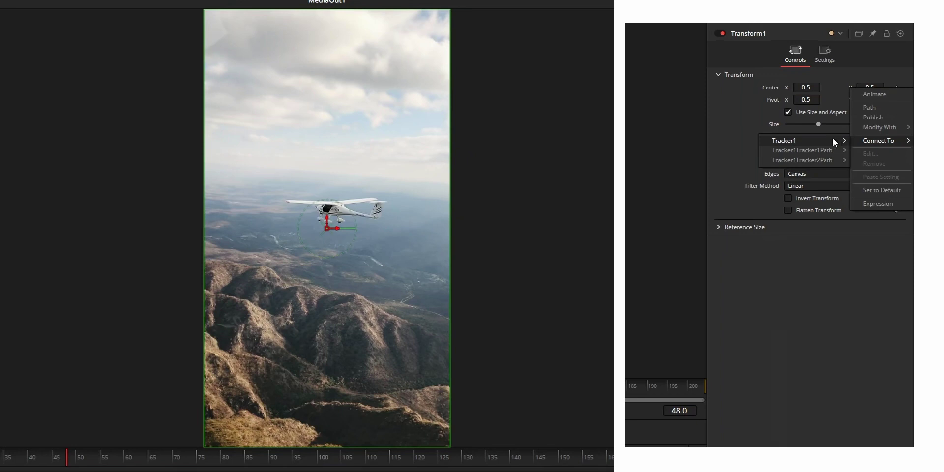
mouse_move(824, 139)
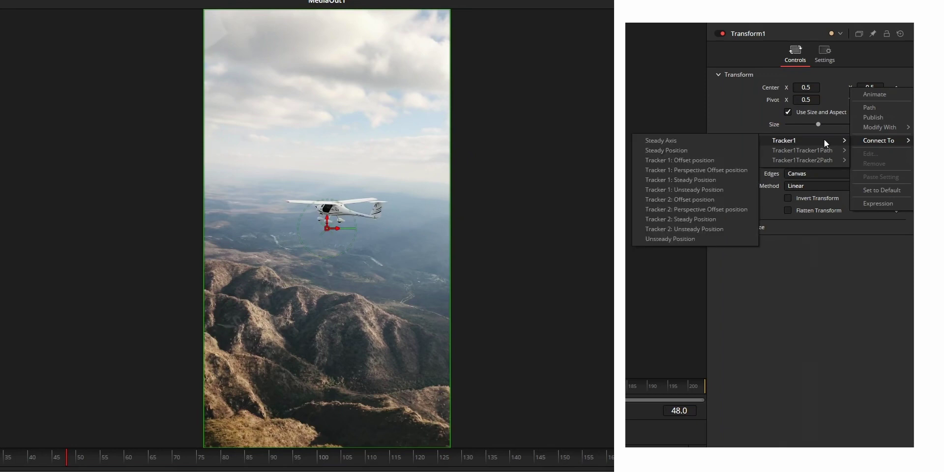
left_click(678, 153)
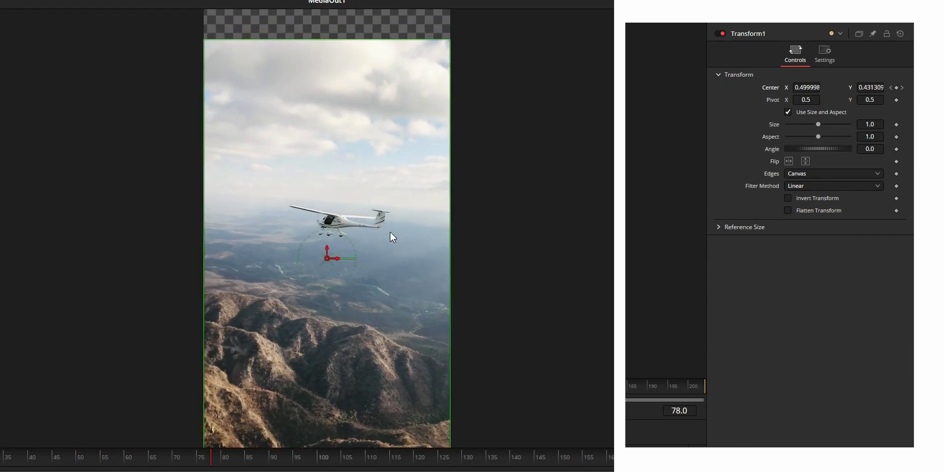
Step: Connect the Transform's Center to Tracker1's Unsteady Position and play the clip
right_click(851, 88)
mouse_move(885, 140)
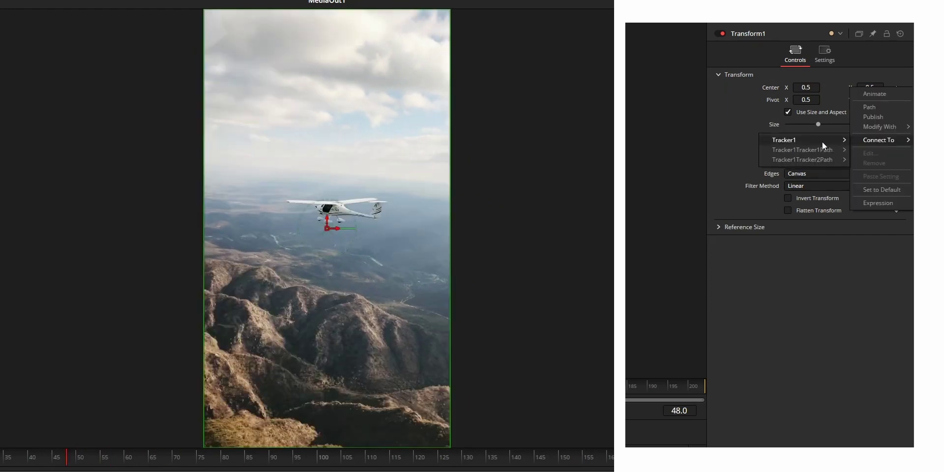
mouse_move(795, 139)
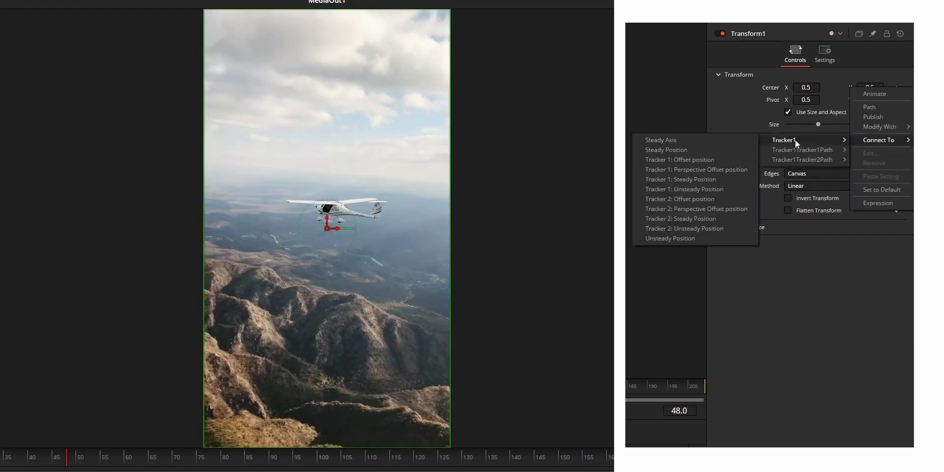
left_click(663, 235)
key("space")
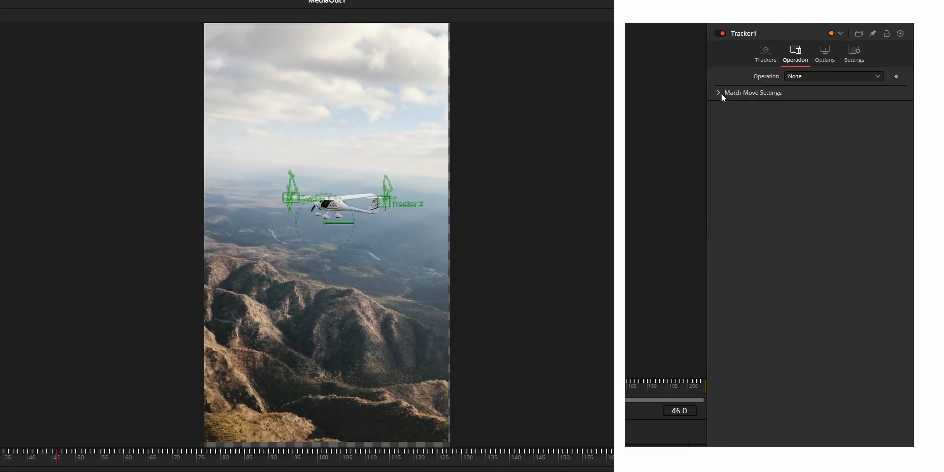
Step: Expand Tracker1's Match Move Settings and examine the reference options, keeping Start
left_click(720, 93)
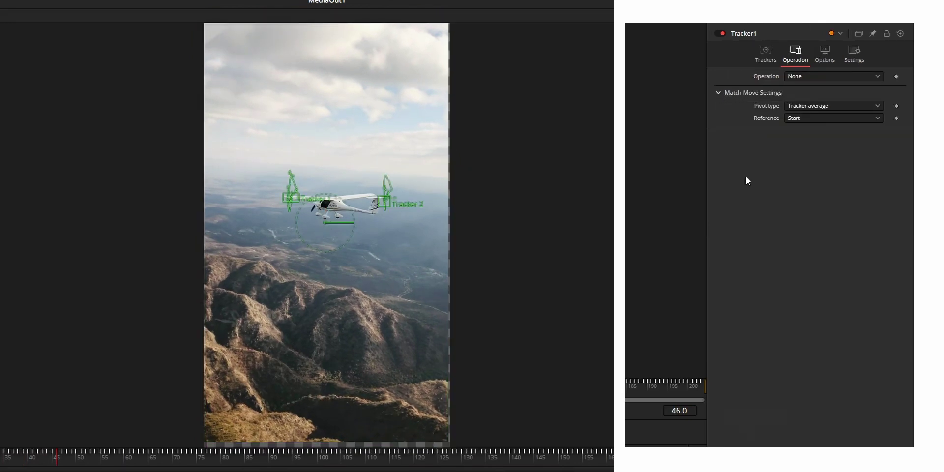
left_click(798, 118)
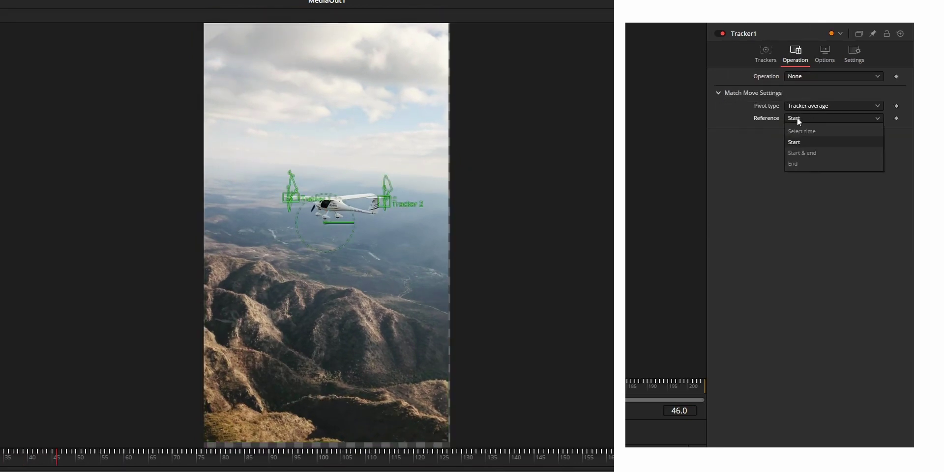
left_click(790, 147)
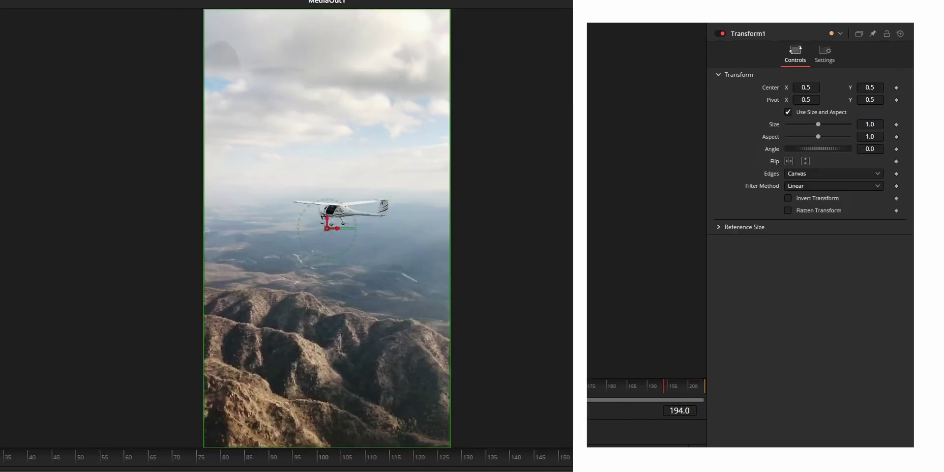
Step: Connect the Transform's Angle to Tracker1's Steady Angle
right_click(896, 153)
mouse_move(881, 204)
mouse_move(787, 208)
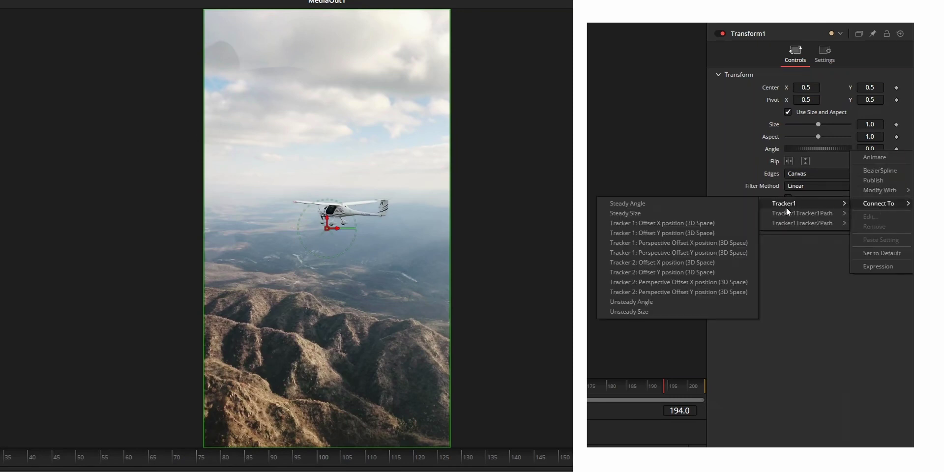
left_click(623, 203)
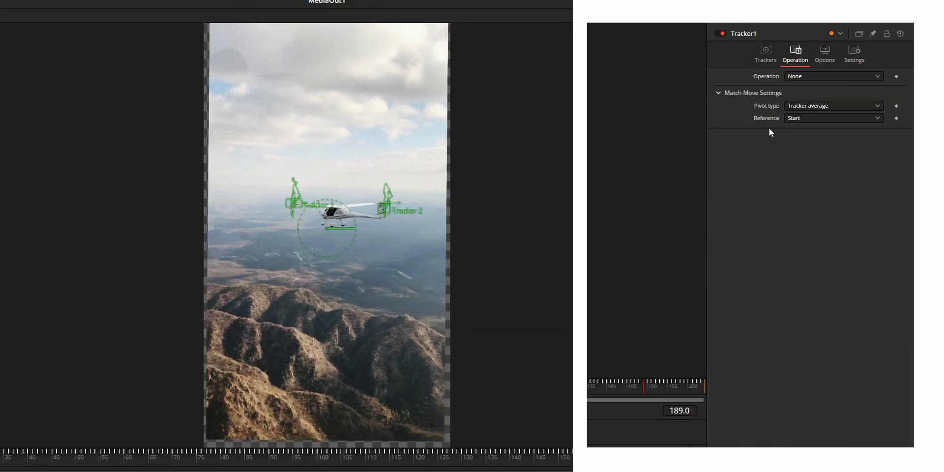
Step: Compare the Start & end and End references in Tracker1's Match Move Settings, and set the reference to Select time
left_click(792, 119)
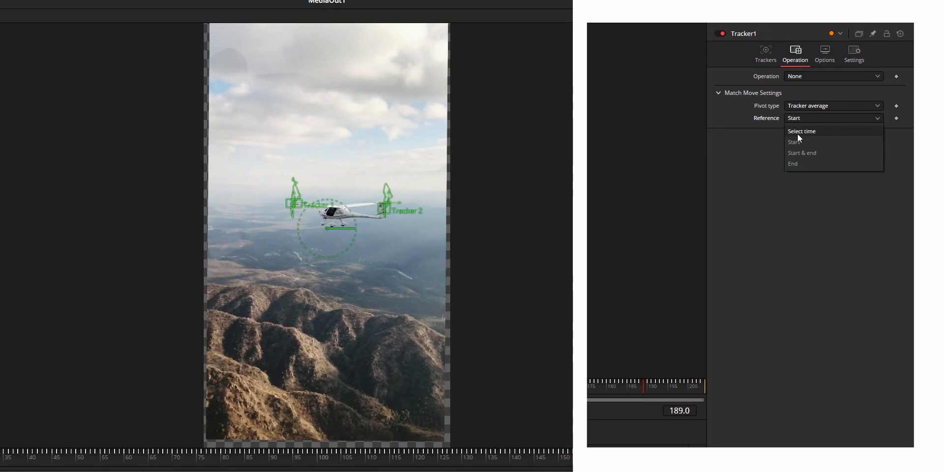
left_click(801, 153)
left_click(810, 122)
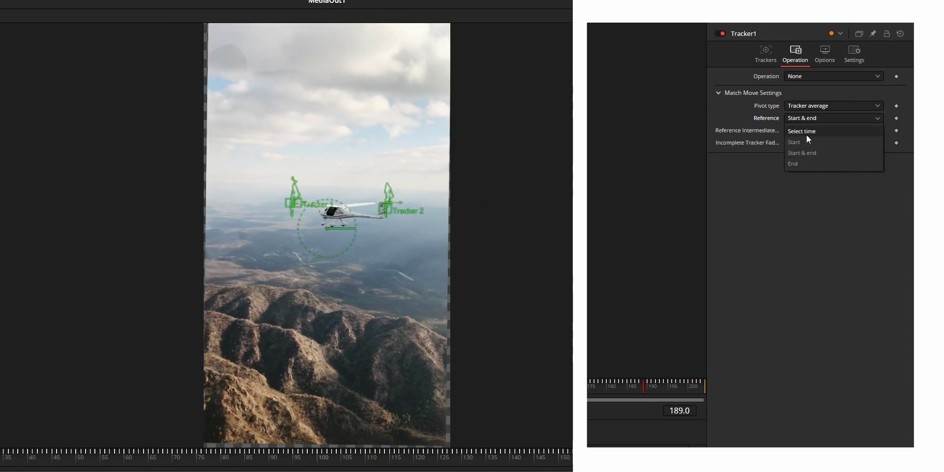
left_click(799, 162)
left_click(813, 118)
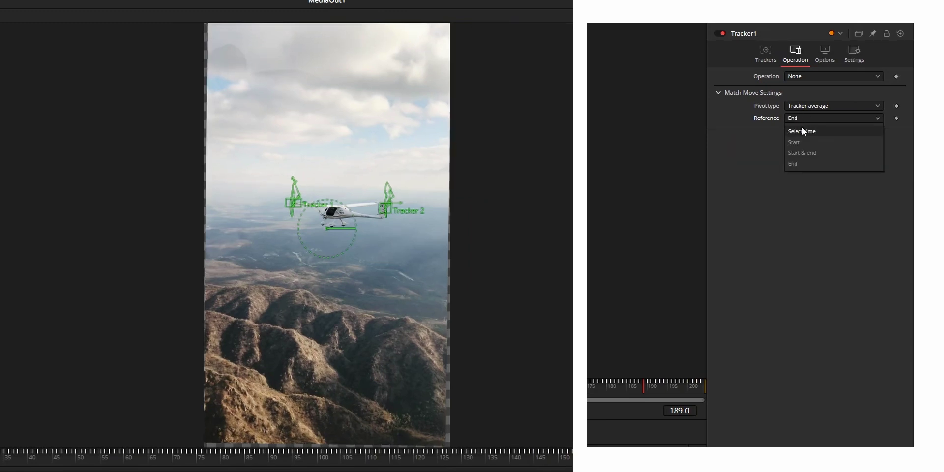
left_click(801, 127)
Step: Try a Manual pivot type with the pivot X at 0.621, and return the pivot type to Tracker average
left_click(811, 107)
left_click(808, 141)
mouse_move(806, 118)
left_mouse_down()
mouse_move(841, 118)
mouse_move(824, 118)
left_mouse_up()
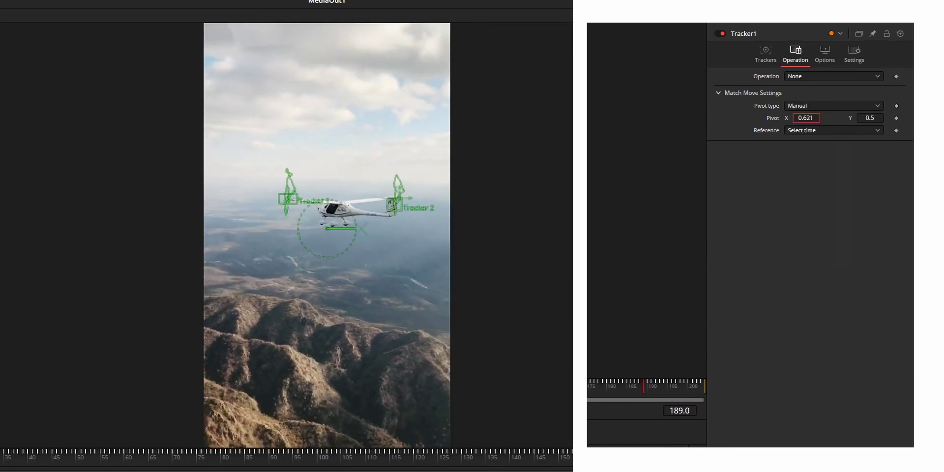
left_click(817, 103)
left_click(797, 119)
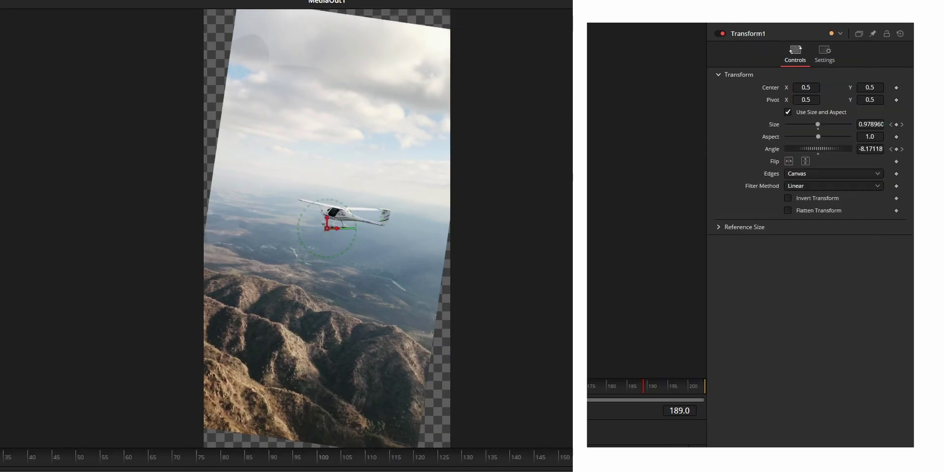
Step: Clear the Transform's Angle and Size connections, connect Size to Tracker1's Unsteady Size, and scrub the timeline to check it
left_click(897, 149)
left_click(896, 124)
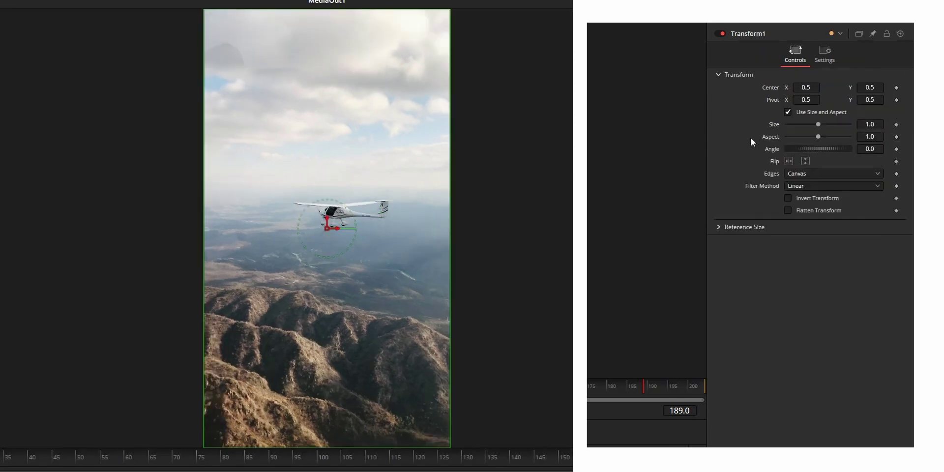
right_click(896, 124)
mouse_move(879, 177)
mouse_move(799, 181)
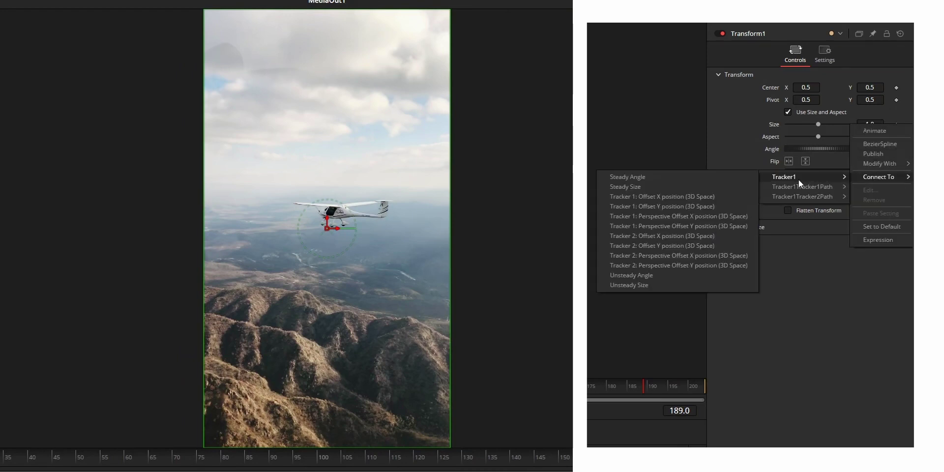
left_click(632, 285)
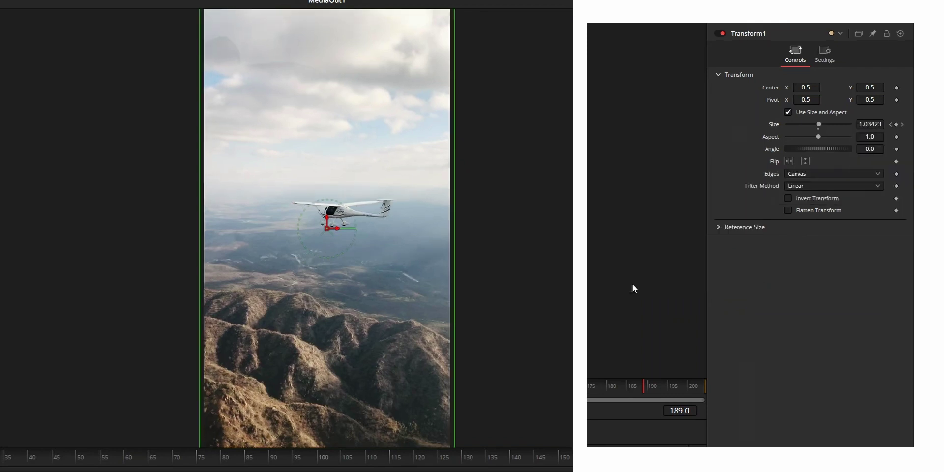
left_click_drag(5, 457, 595, 382)
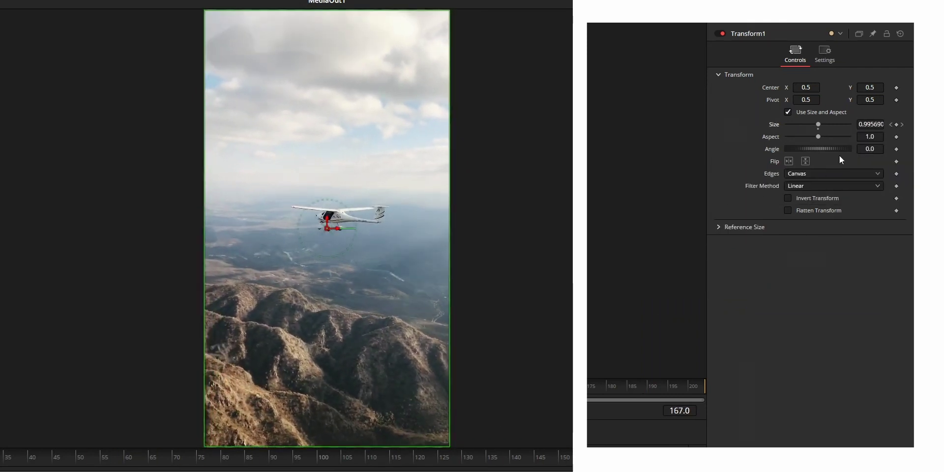
Step: Connect the Transform's Angle to Tracker1's Unsteady Angle and scrub the timeline to check the rotation
right_click(896, 148)
mouse_move(892, 202)
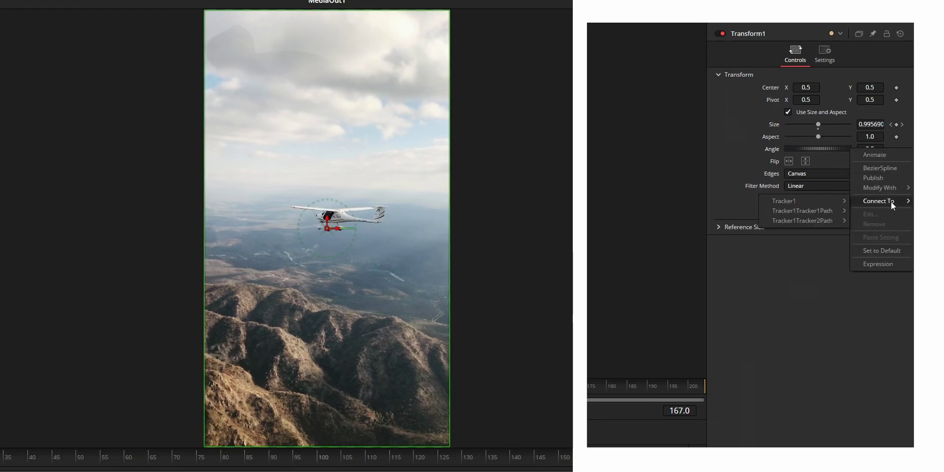
mouse_move(808, 200)
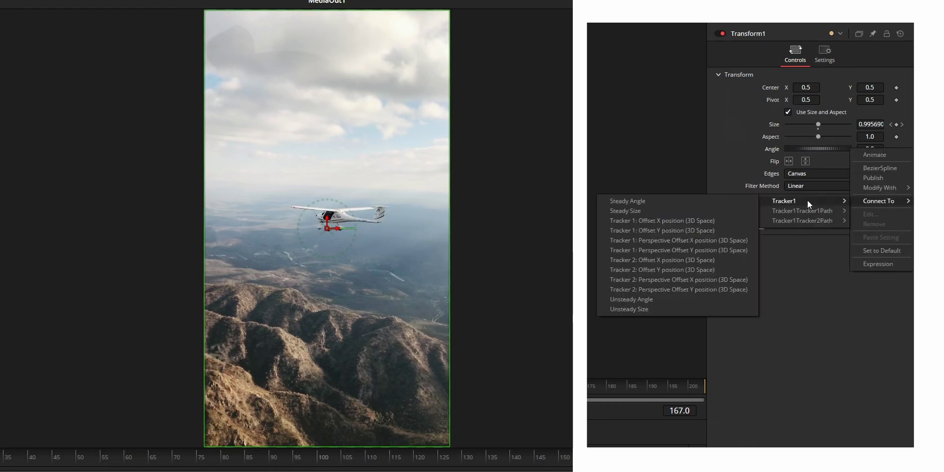
left_click(634, 303)
left_click(7, 462)
left_click_drag(7, 463, 601, 350)
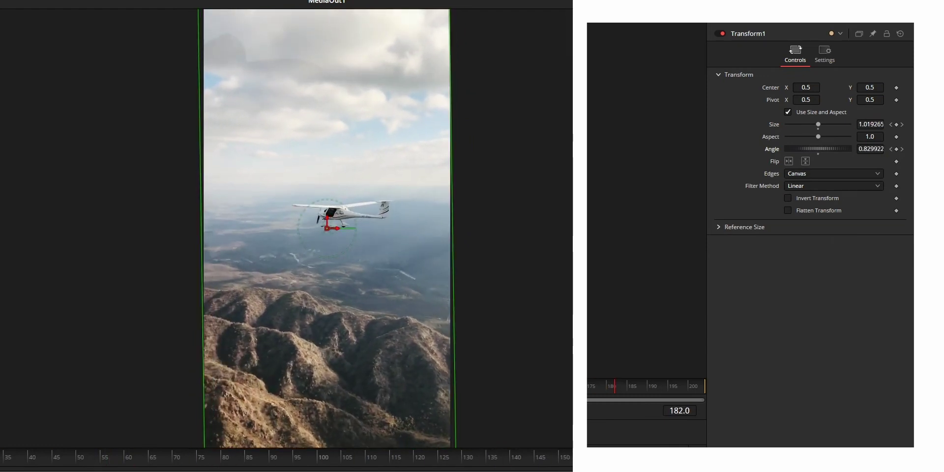